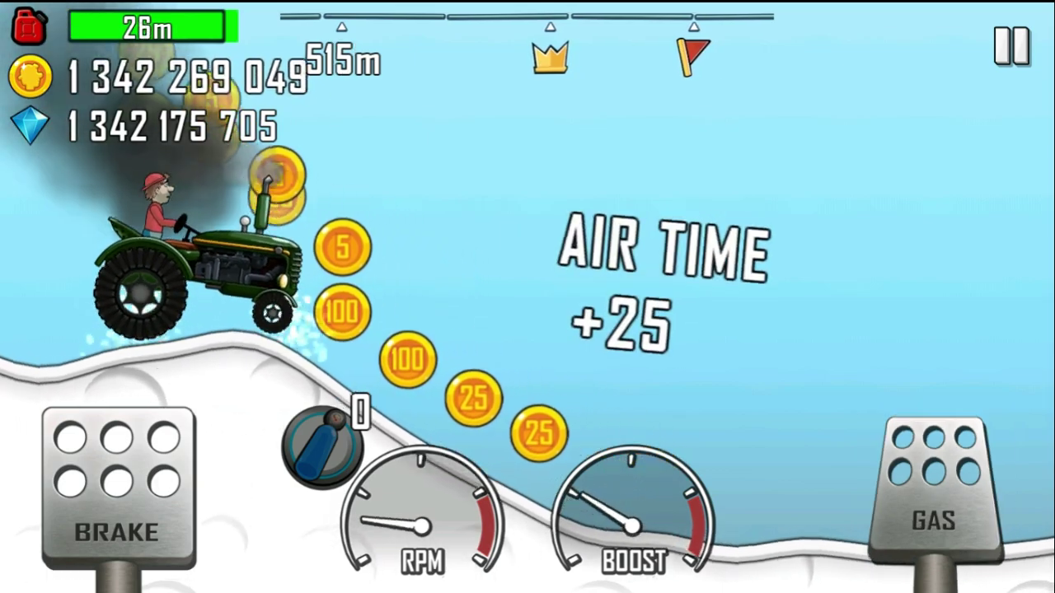
Step: Drive the tractor past 515 m on the snowy Hill Climb Racing track
{"action": "key", "text": "Right"}
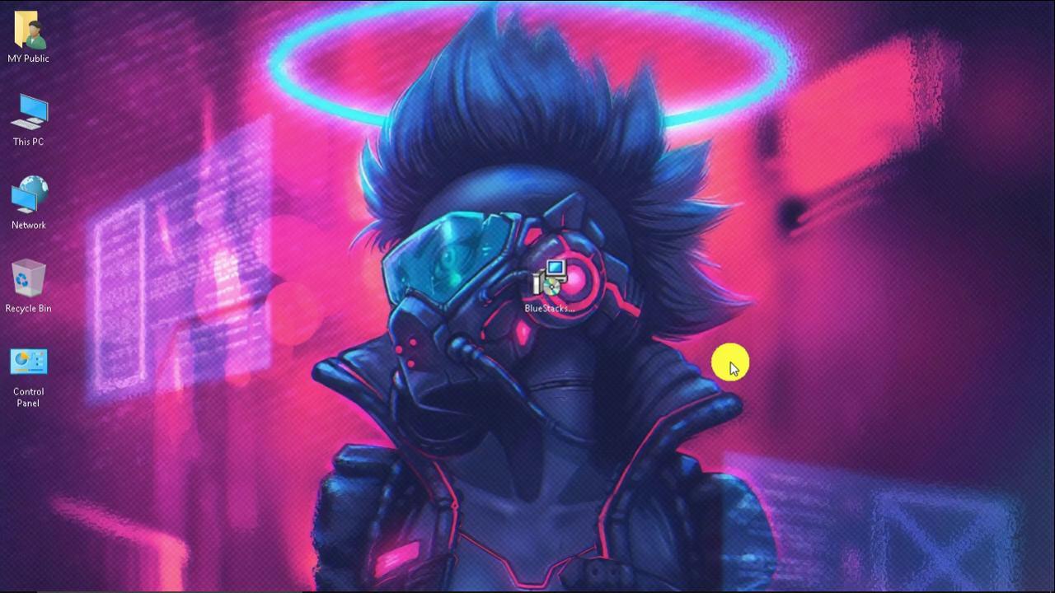
Step: Launch the BlueStacks installer .exe from the desktop
{"action": "left_click", "coordinate": [563, 314]}
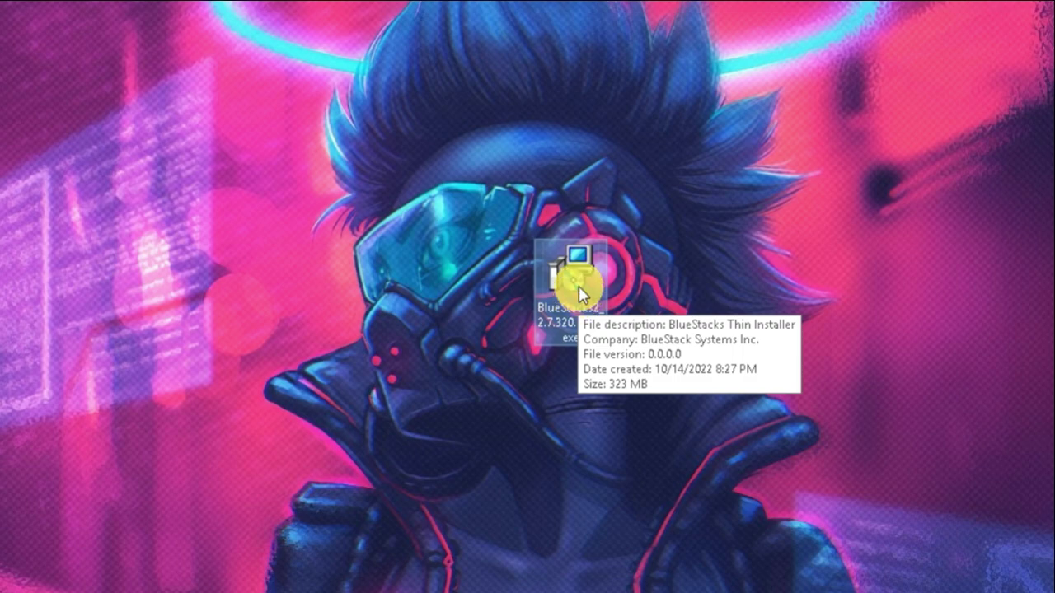
{"action": "right_click", "coordinate": [582, 262]}
{"action": "left_click", "coordinate": [653, 120]}
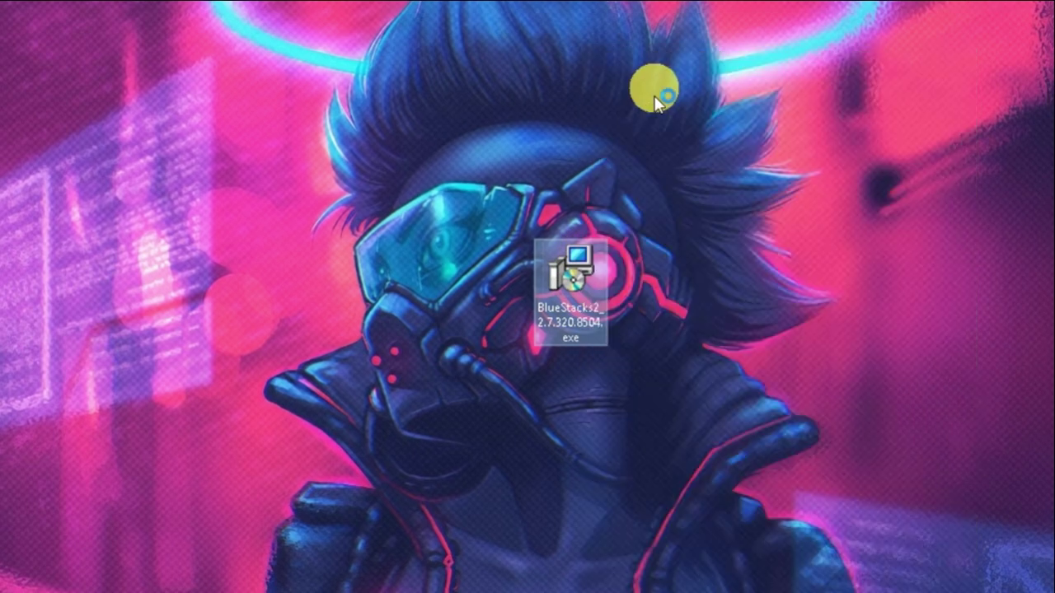
{"action": "double_click", "coordinate": [613, 292]}
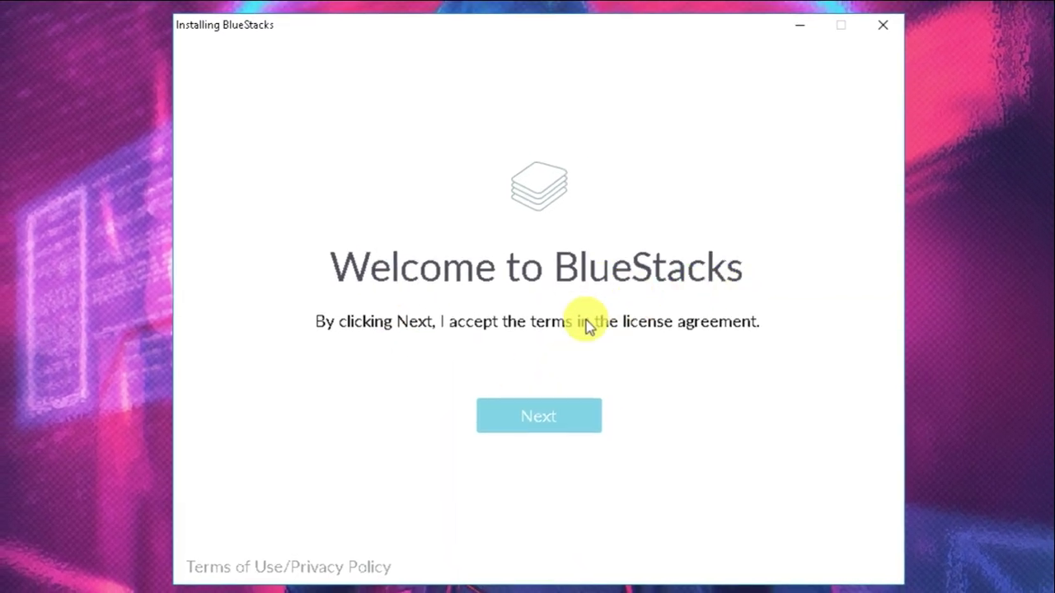
Step: Install BlueStacks with C:\ProgramData as its data location, then start it
{"action": "left_click", "coordinate": [558, 424]}
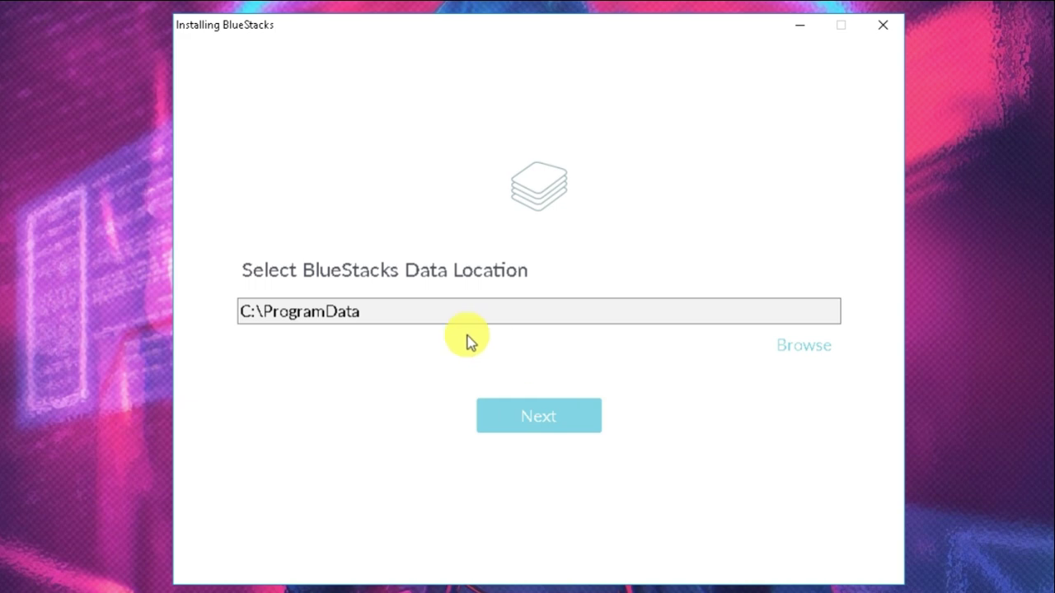
{"action": "left_click", "coordinate": [414, 321]}
{"action": "left_click_drag", "start_coordinate": [414, 322], "coordinate": [233, 321]}
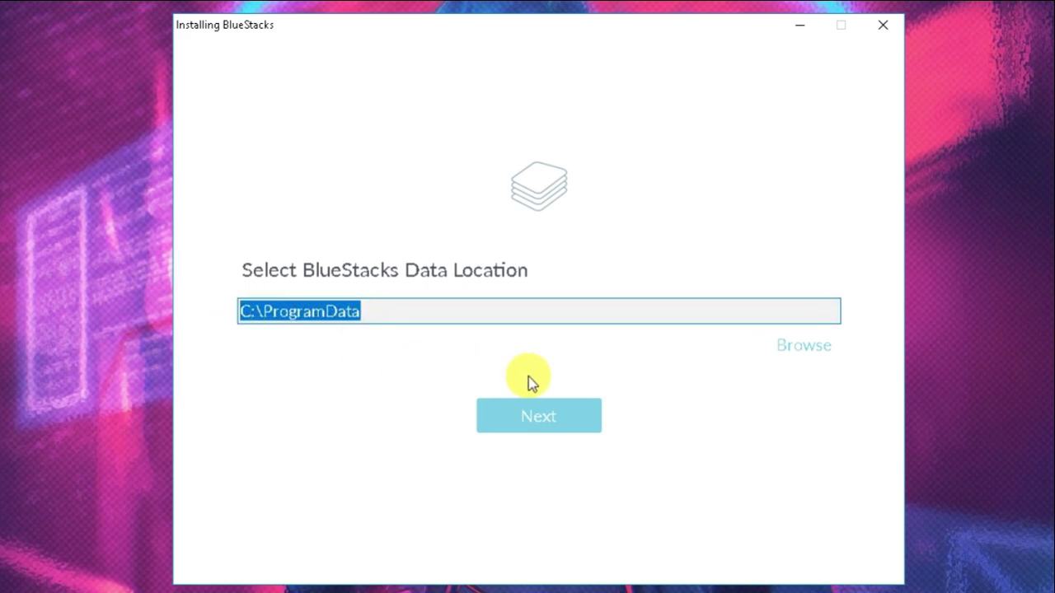
{"action": "left_click", "coordinate": [547, 395]}
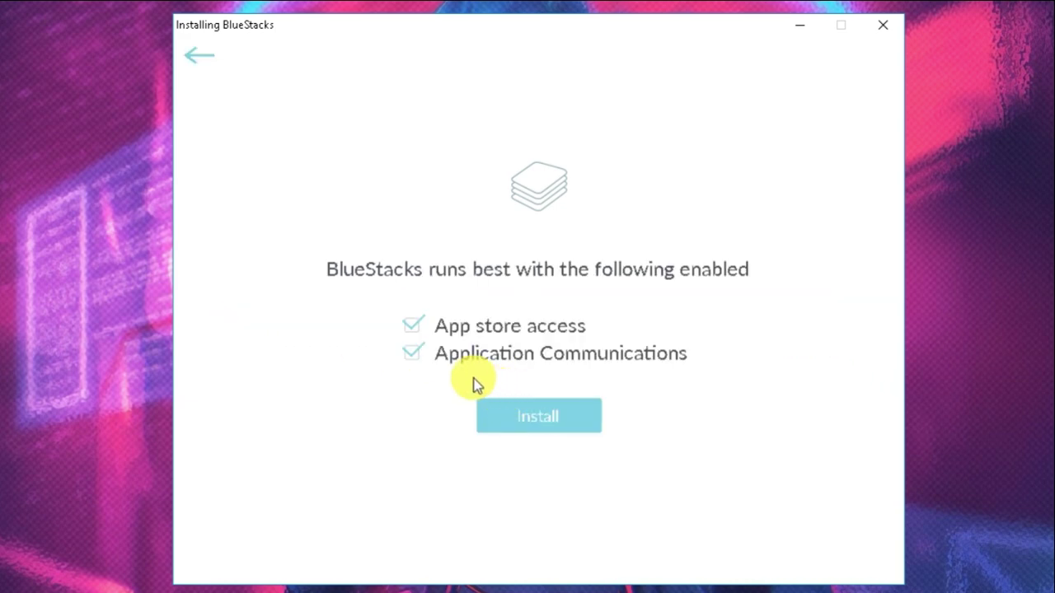
{"action": "left_click", "coordinate": [548, 416]}
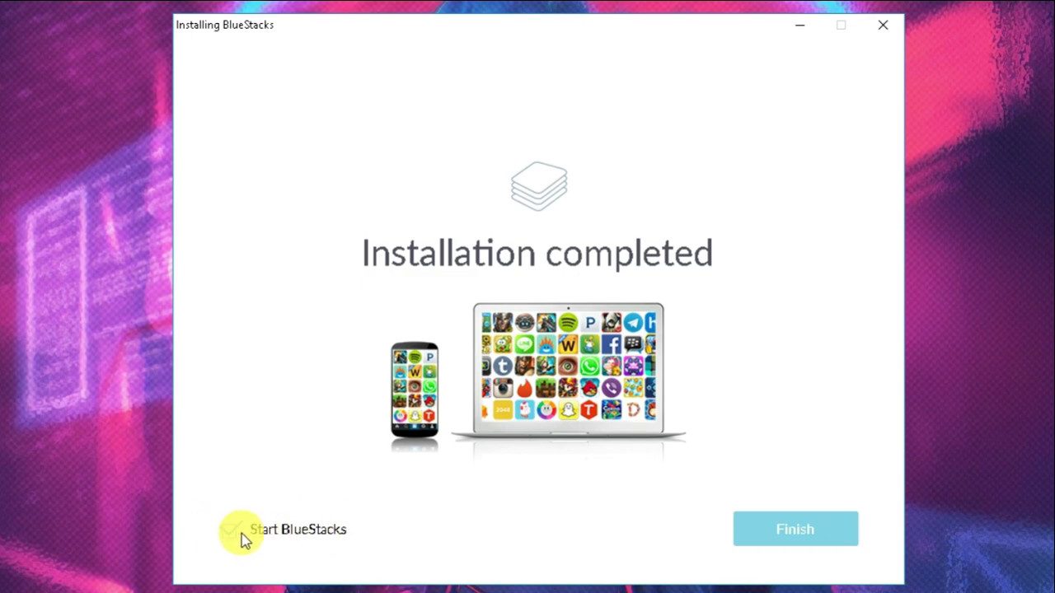
{"action": "left_click", "coordinate": [784, 537]}
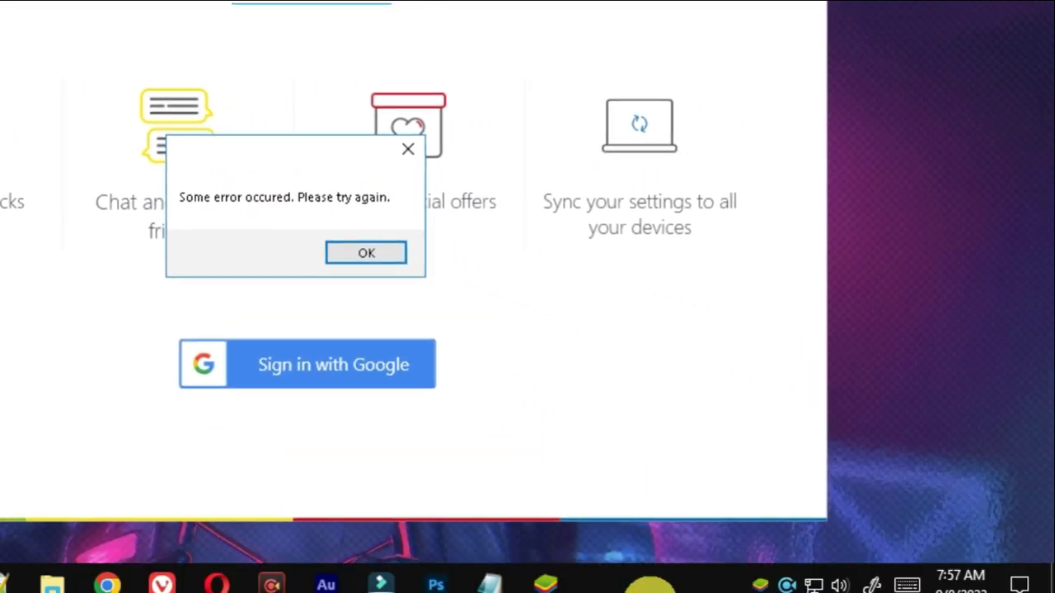
Step: Start the stopped BstHdAndroidSvc service from Task Manager's Services tab, then close Task Manager
{"action": "right_click", "coordinate": [651, 581]}
{"action": "left_click", "coordinate": [680, 501]}
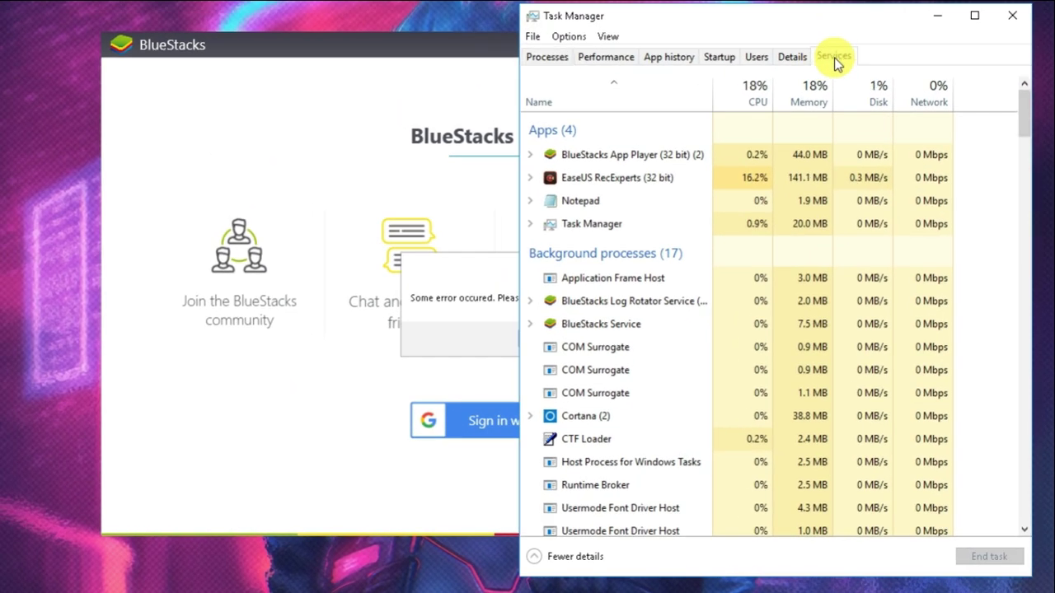
{"action": "left_click", "coordinate": [835, 58]}
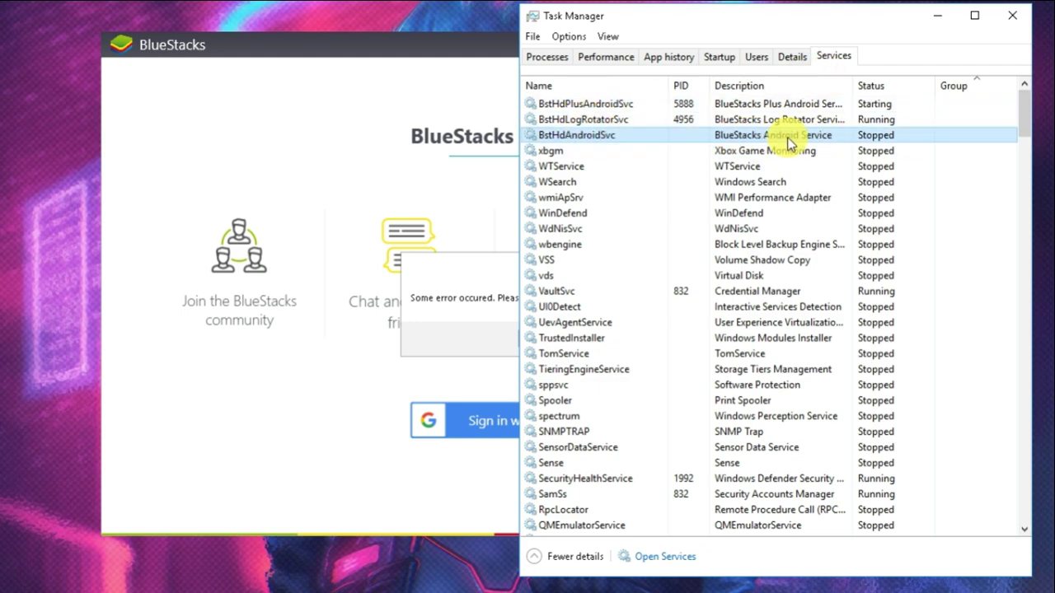
{"action": "right_click", "coordinate": [590, 105]}
{"action": "right_click", "coordinate": [584, 121]}
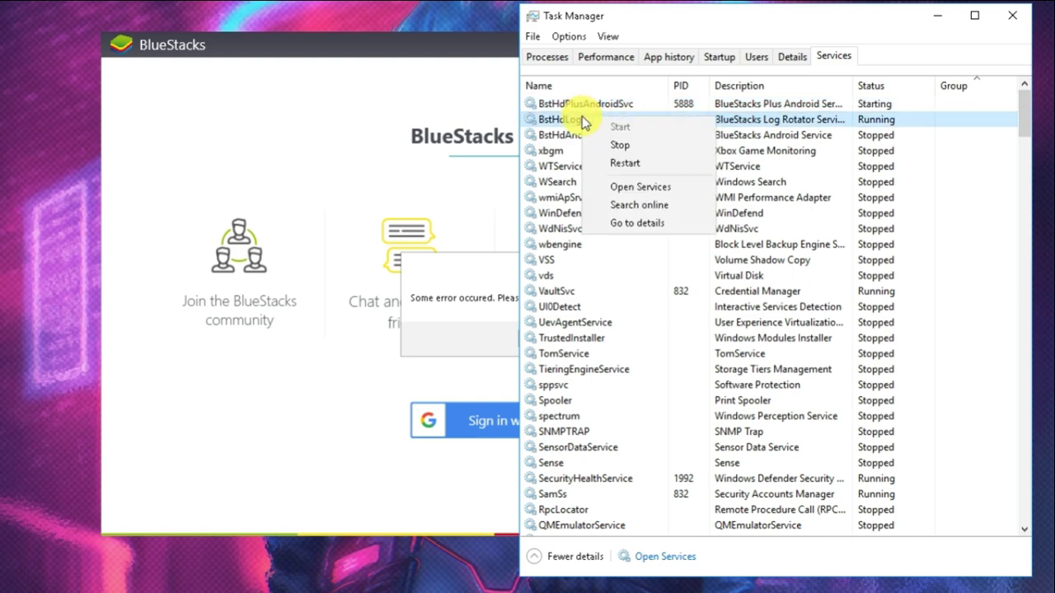
{"action": "left_click", "coordinate": [562, 135]}
{"action": "right_click", "coordinate": [576, 137]}
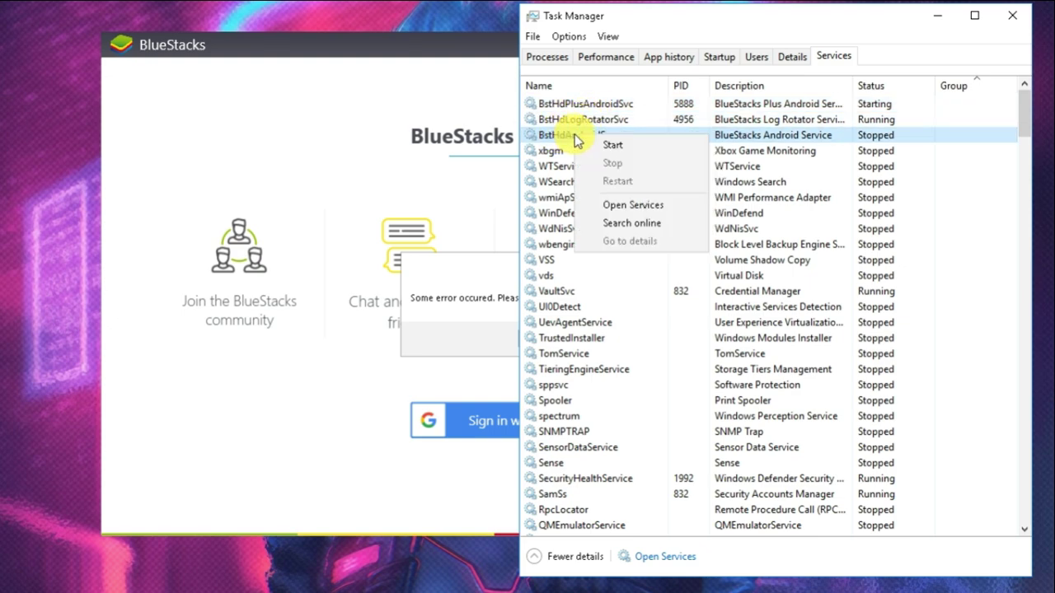
{"action": "left_click", "coordinate": [622, 146]}
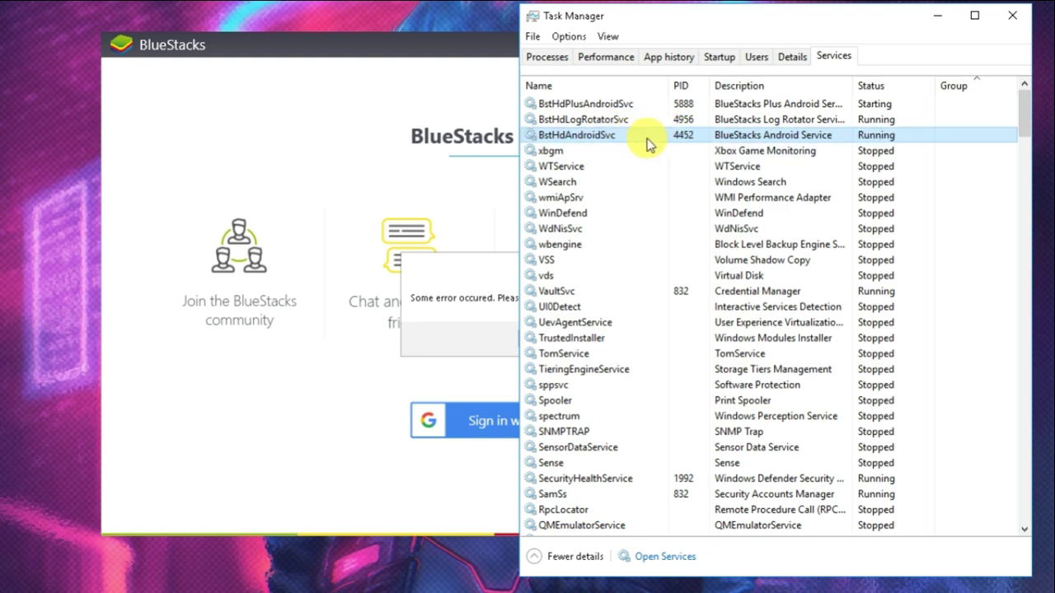
{"action": "left_click", "coordinate": [1012, 15]}
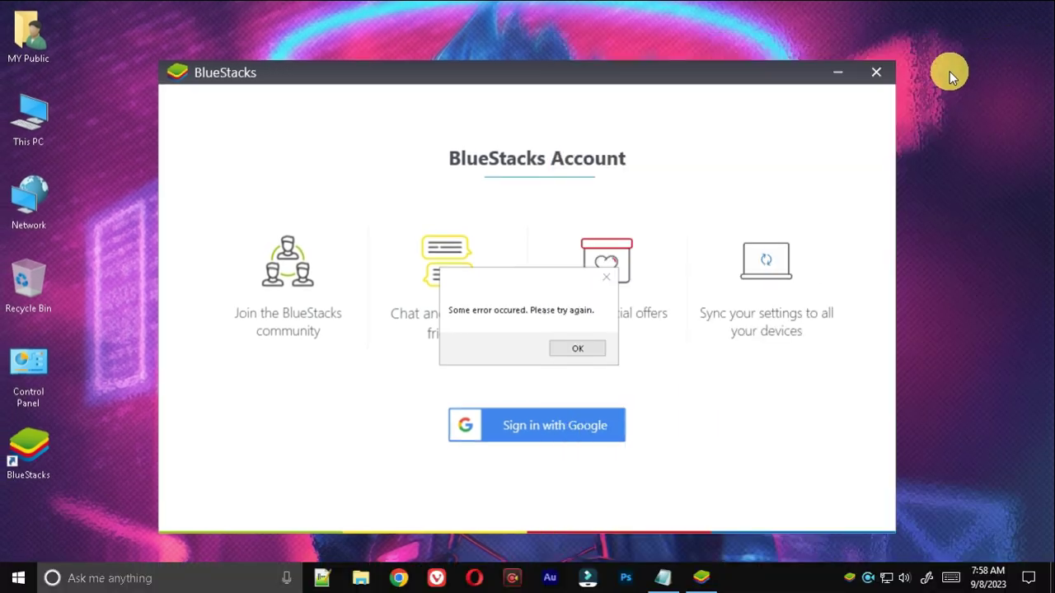
Step: Dismiss the error, relaunch BlueStacks and choose Sign in with Google
{"action": "left_click", "coordinate": [570, 348]}
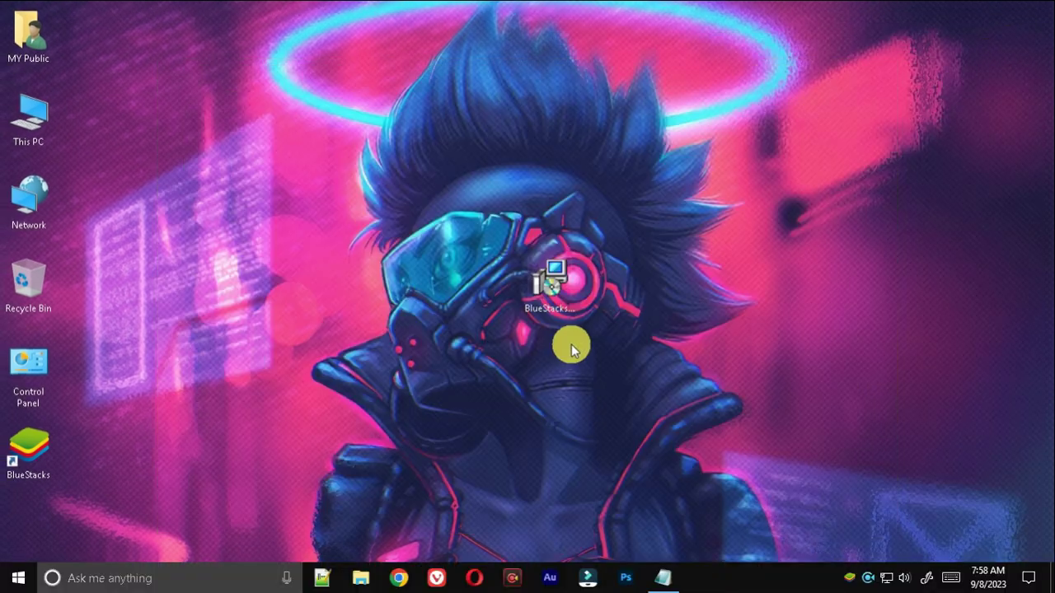
{"action": "double_click", "coordinate": [37, 449]}
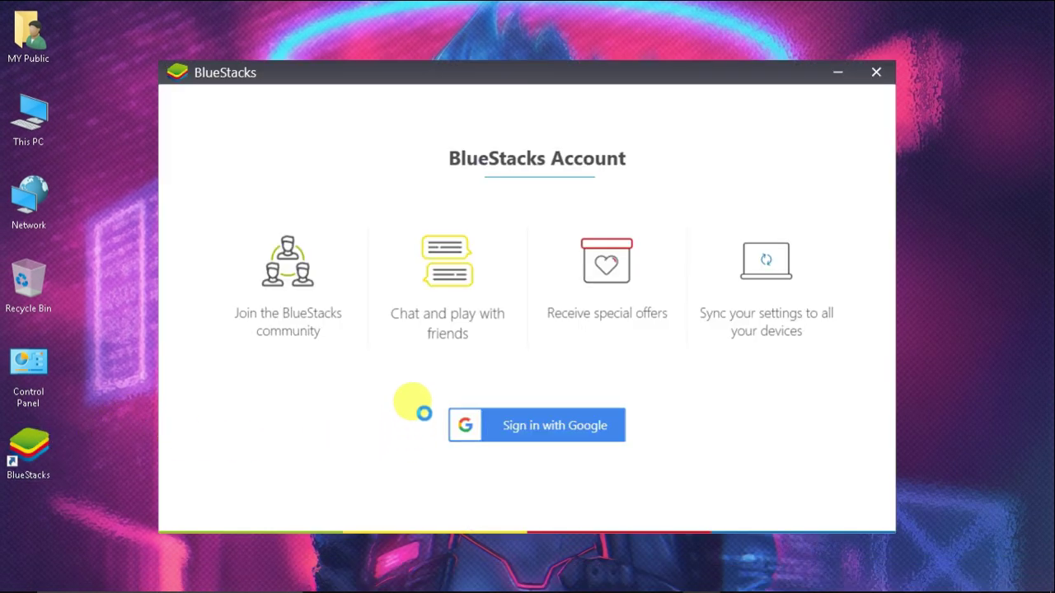
{"action": "left_click", "coordinate": [550, 436]}
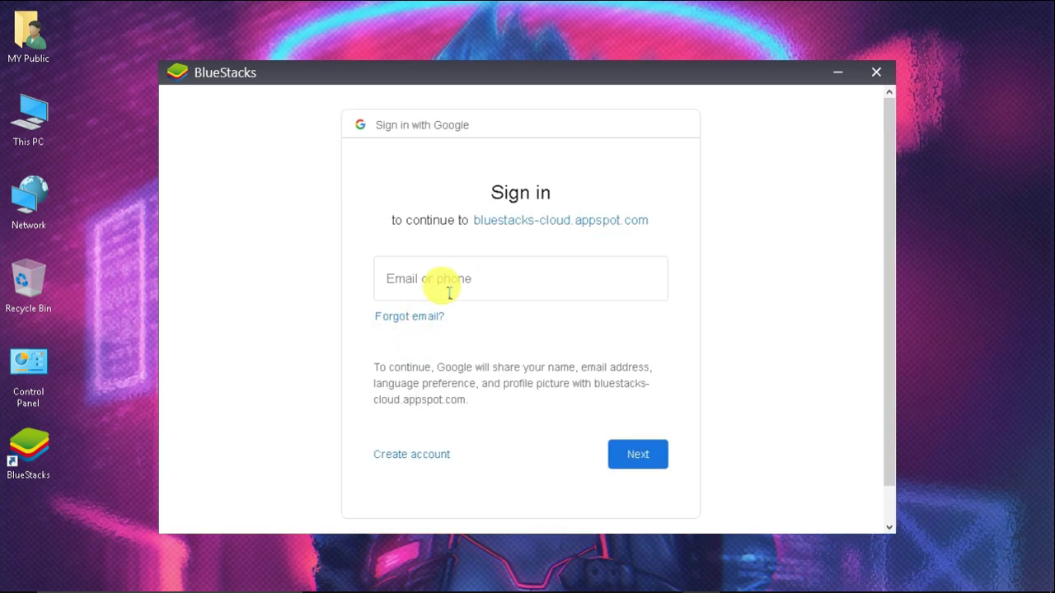
Step: Enter the Google account e-mail and password to sign in
{"action": "left_click", "coordinate": [452, 287]}
{"action": "left_click", "coordinate": [624, 458]}
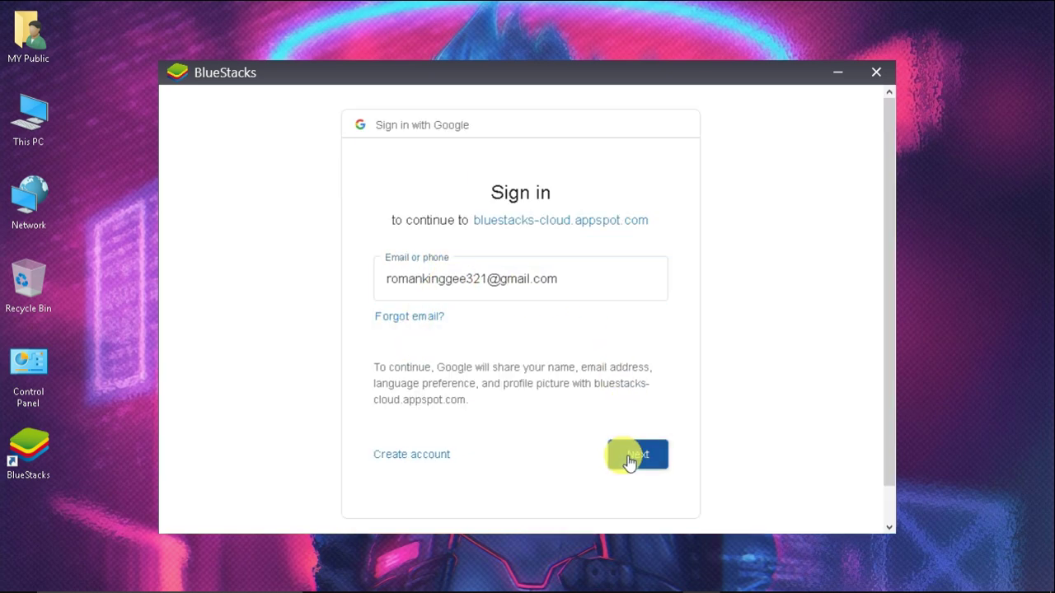
{"action": "key", "text": "ctrl+v"}
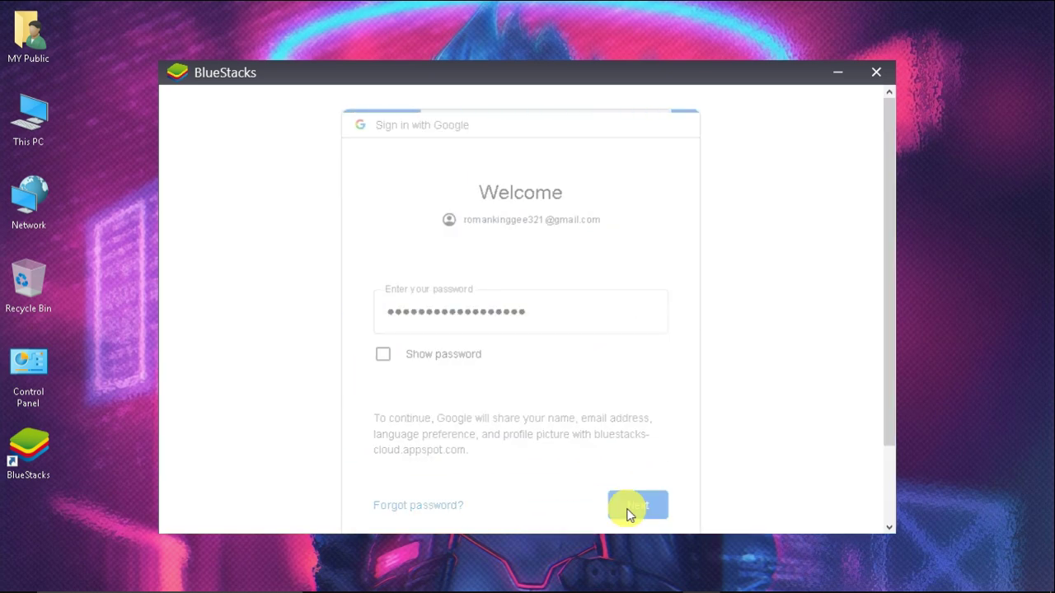
{"action": "left_click", "coordinate": [626, 505]}
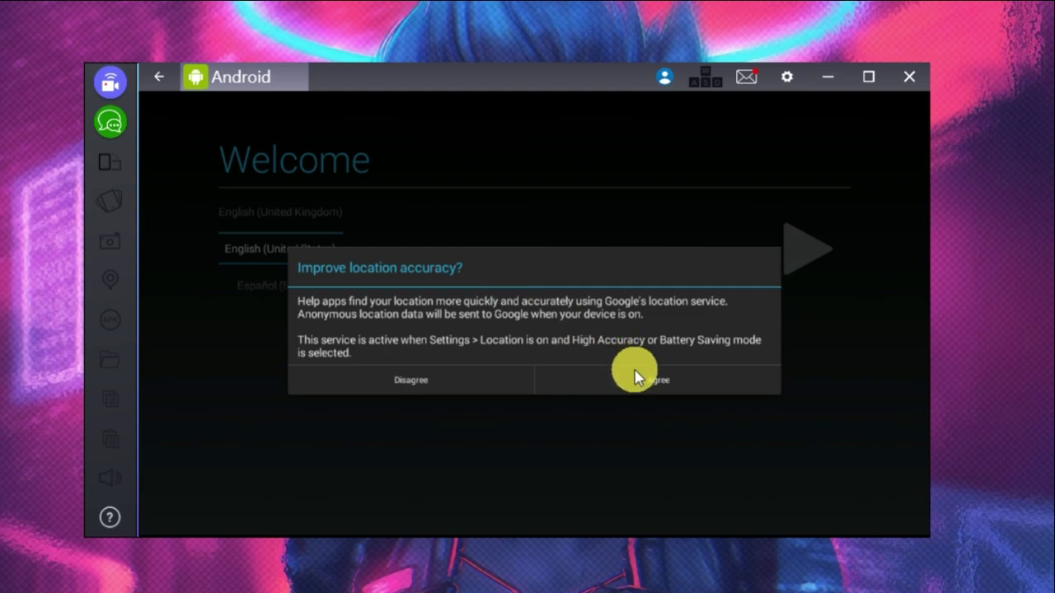
Step: Allow location accuracy and access, pass the Welcome screen, enter the owner name, accept Google's terms
{"action": "left_click", "coordinate": [638, 377]}
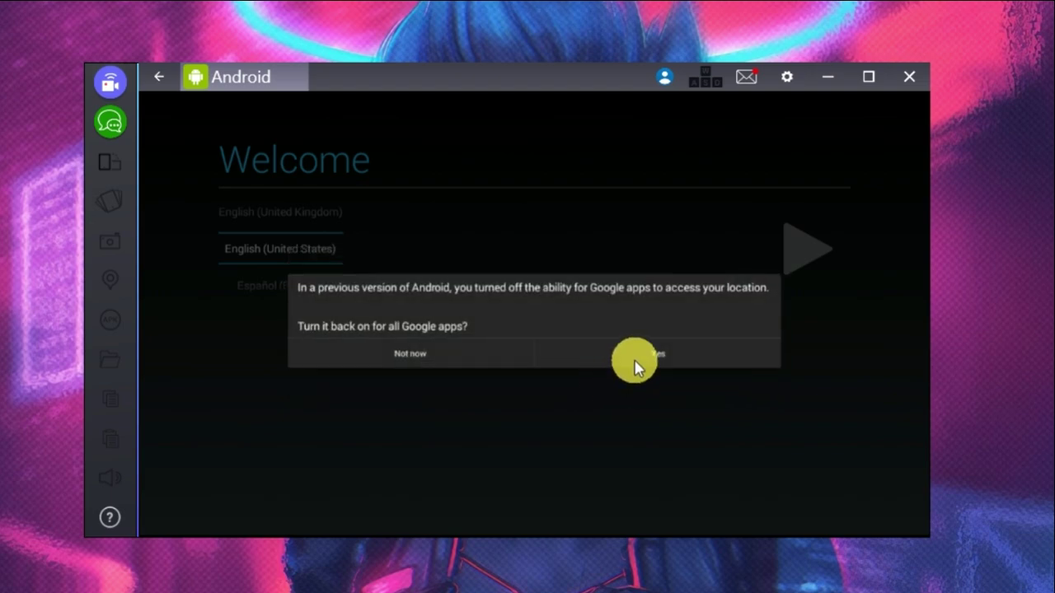
{"action": "left_click", "coordinate": [641, 356]}
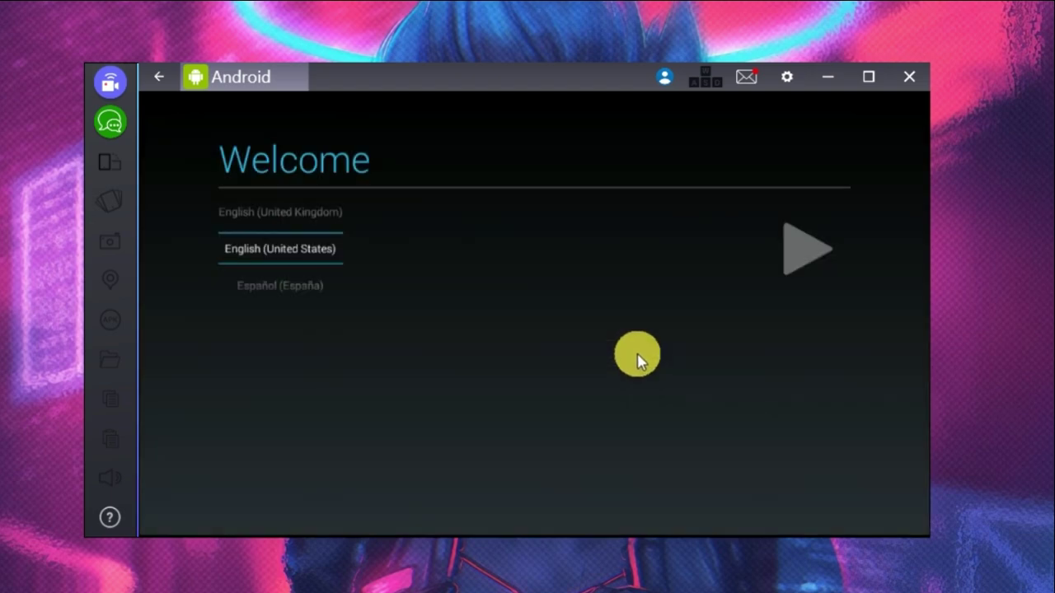
{"action": "left_click", "coordinate": [803, 257]}
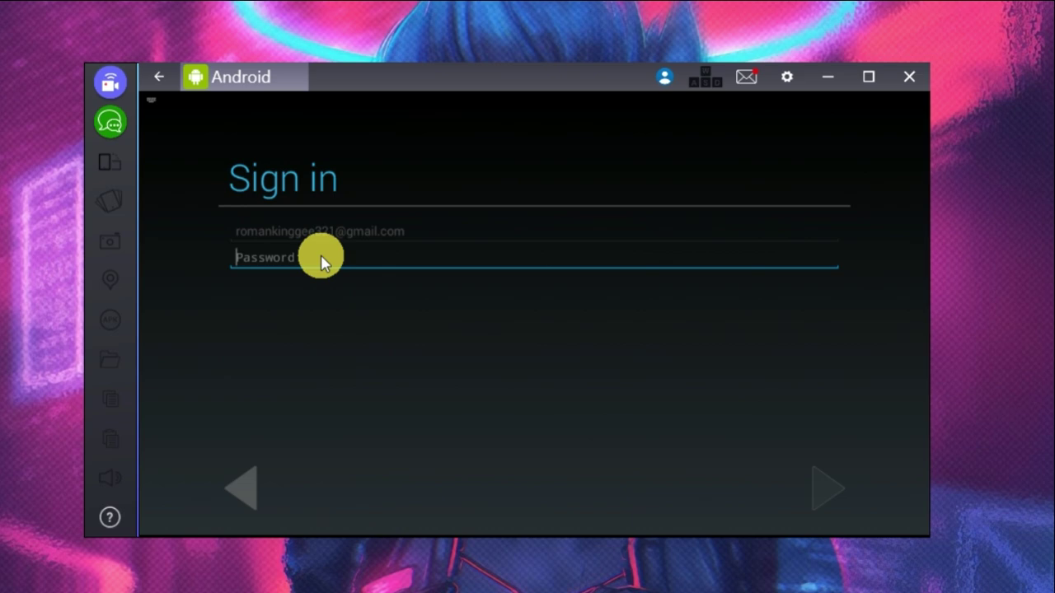
{"action": "type", "text": "s"}
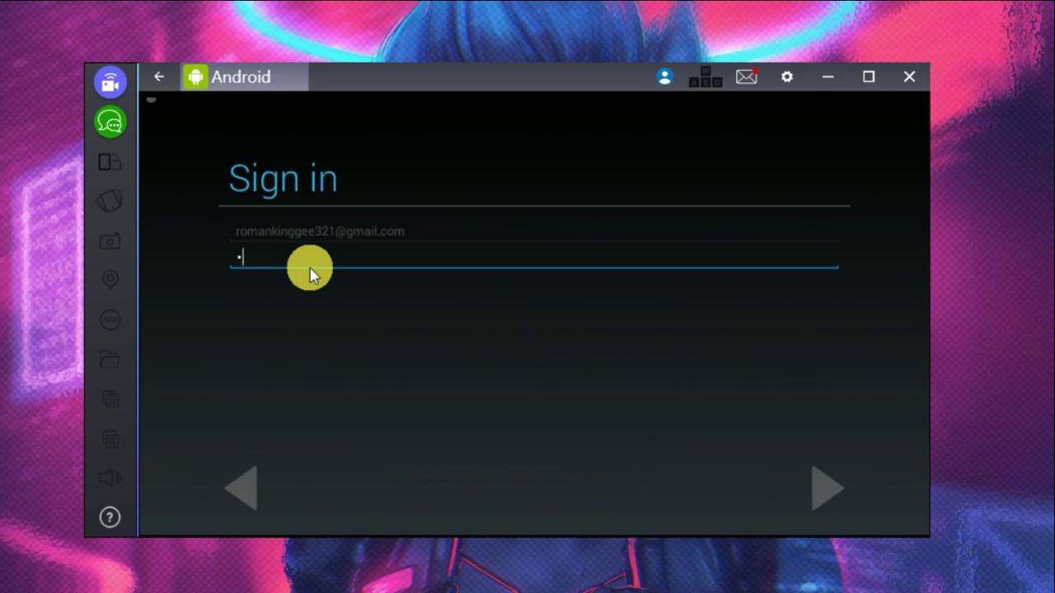
{"action": "key", "text": "ctrl+v"}
{"action": "left_click", "coordinate": [814, 489]}
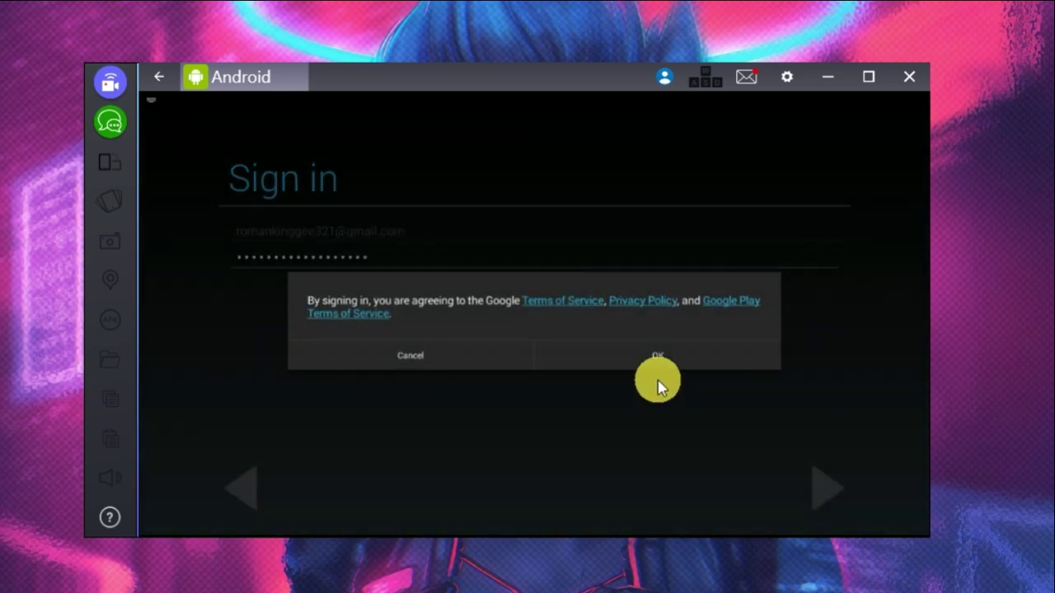
{"action": "left_click", "coordinate": [656, 356]}
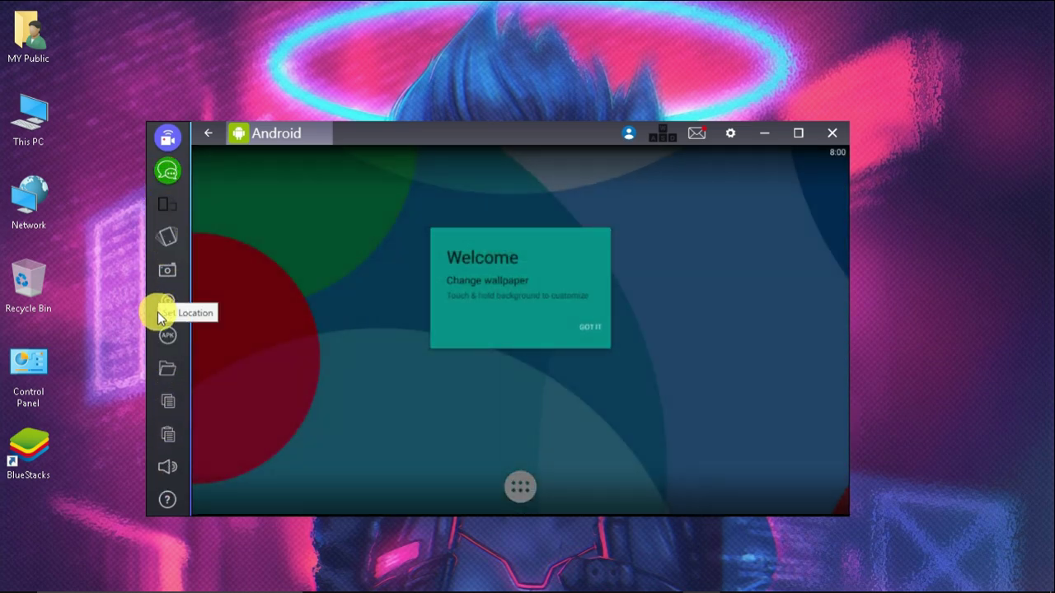
Step: Dismiss the Welcome card and browse the installed apps before returning home
{"action": "left_click", "coordinate": [585, 325]}
{"action": "left_click", "coordinate": [527, 484]}
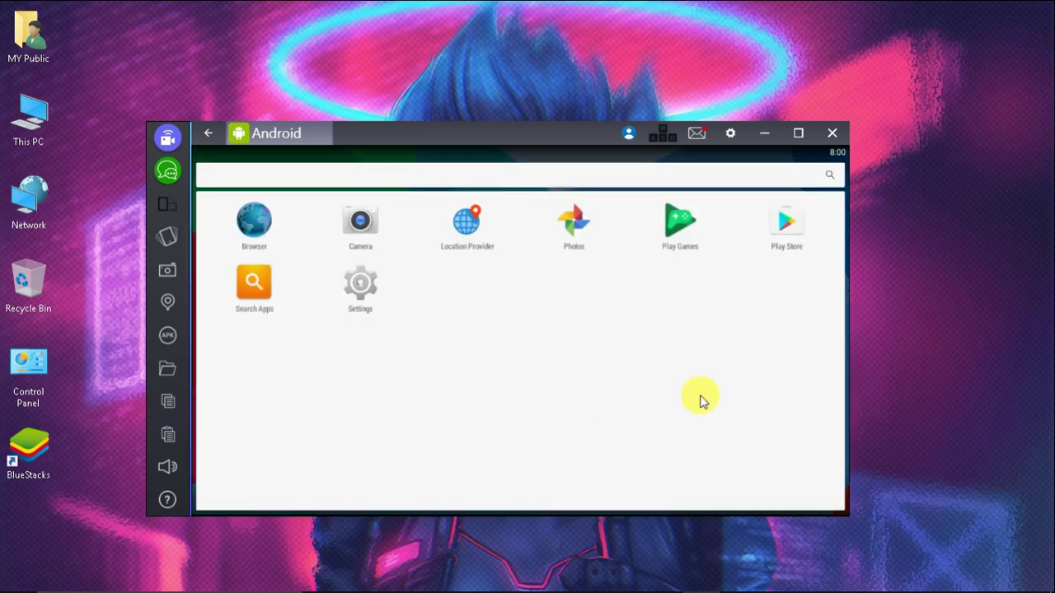
{"action": "left_click", "coordinate": [208, 133]}
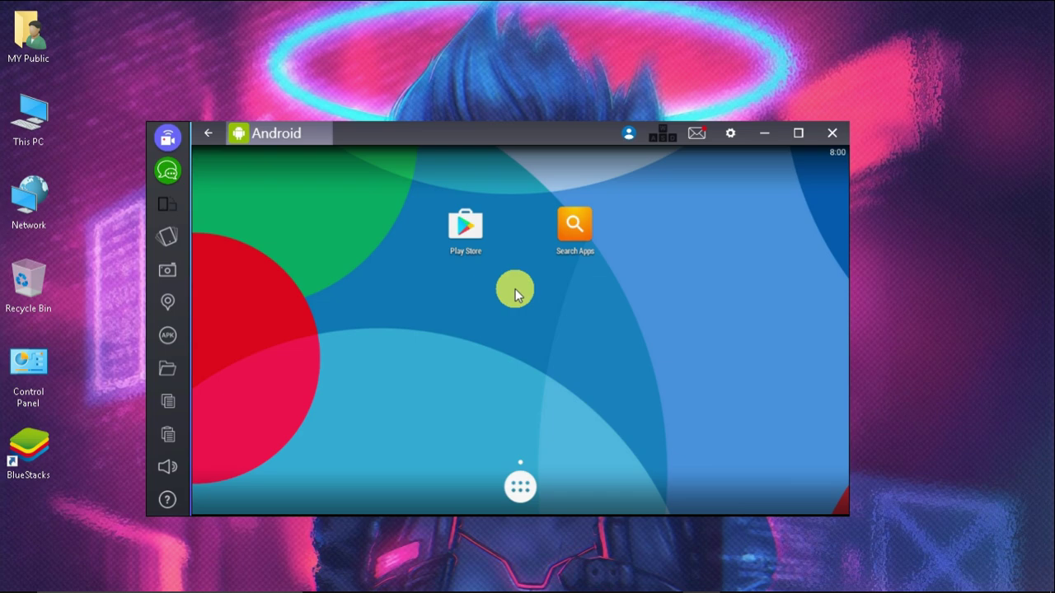
Step: Set the BlueStacks resolution to 921 X 513 (Recommended) in Preferences
{"action": "left_click", "coordinate": [732, 133]}
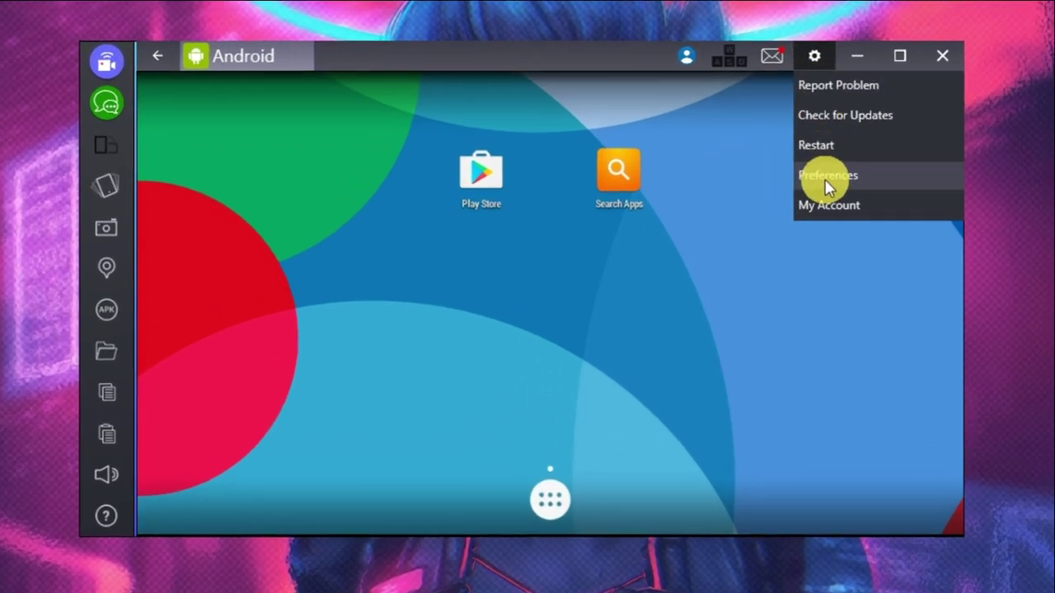
{"action": "left_click", "coordinate": [825, 176]}
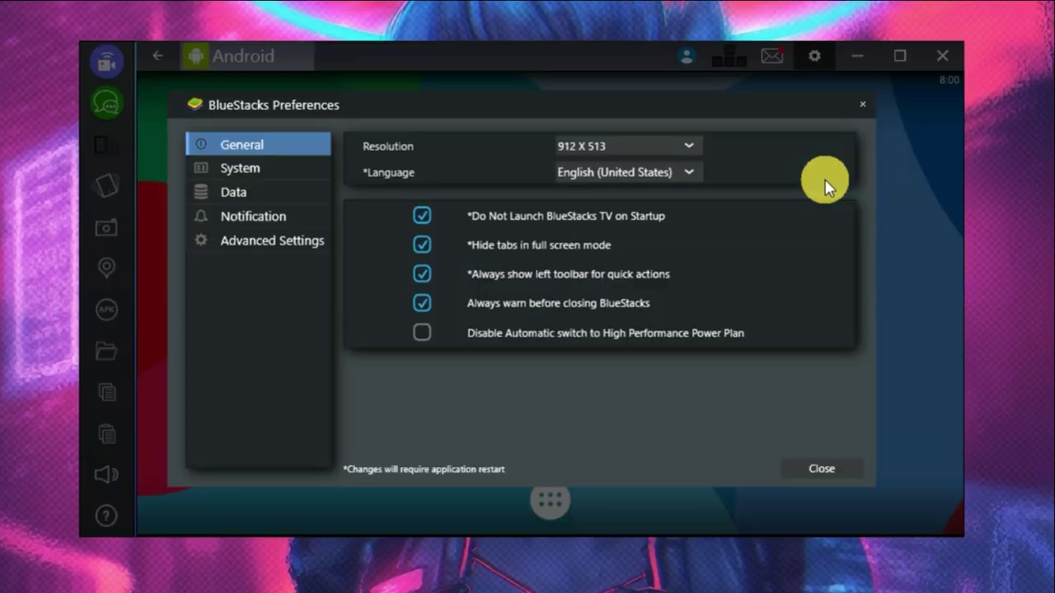
{"action": "left_click", "coordinate": [613, 147]}
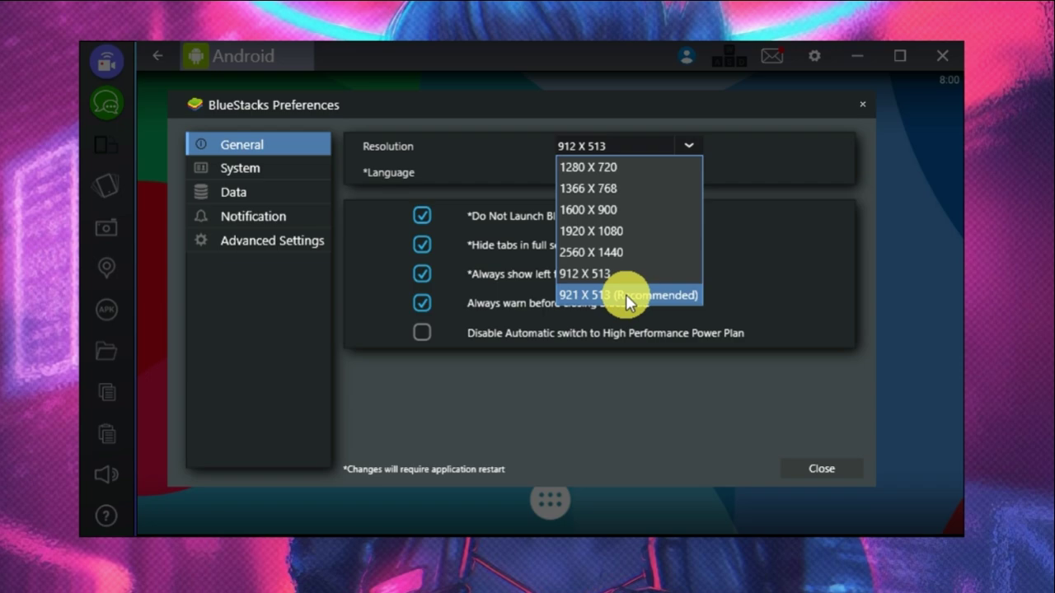
{"action": "left_click", "coordinate": [626, 294]}
Step: Review the System, Data and Notification preferences, then open Advanced Settings
{"action": "left_click", "coordinate": [257, 173]}
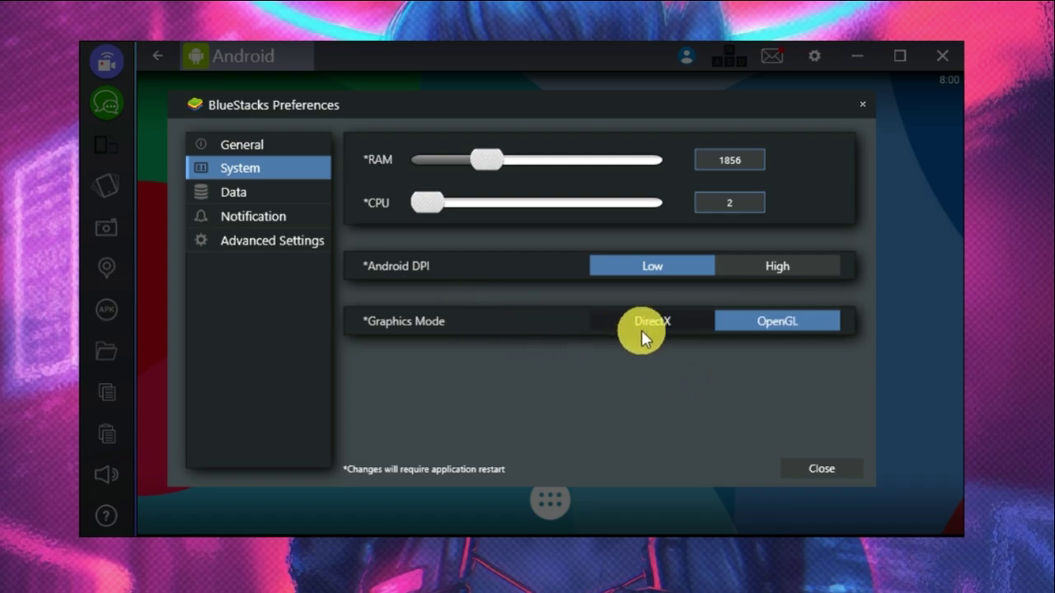
{"action": "left_click", "coordinate": [257, 193]}
{"action": "left_click", "coordinate": [264, 219]}
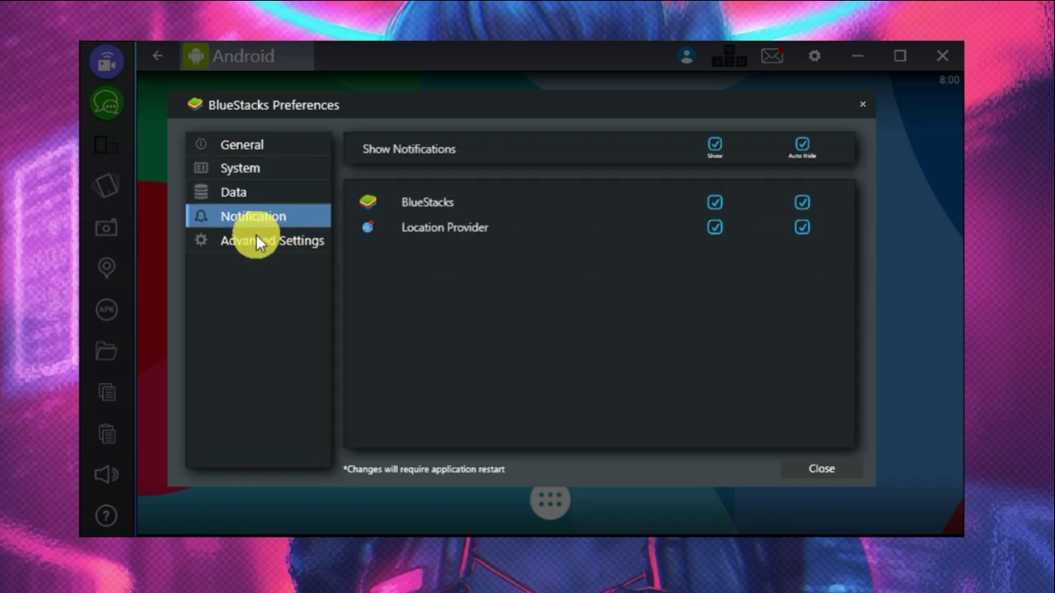
{"action": "left_click", "coordinate": [253, 240]}
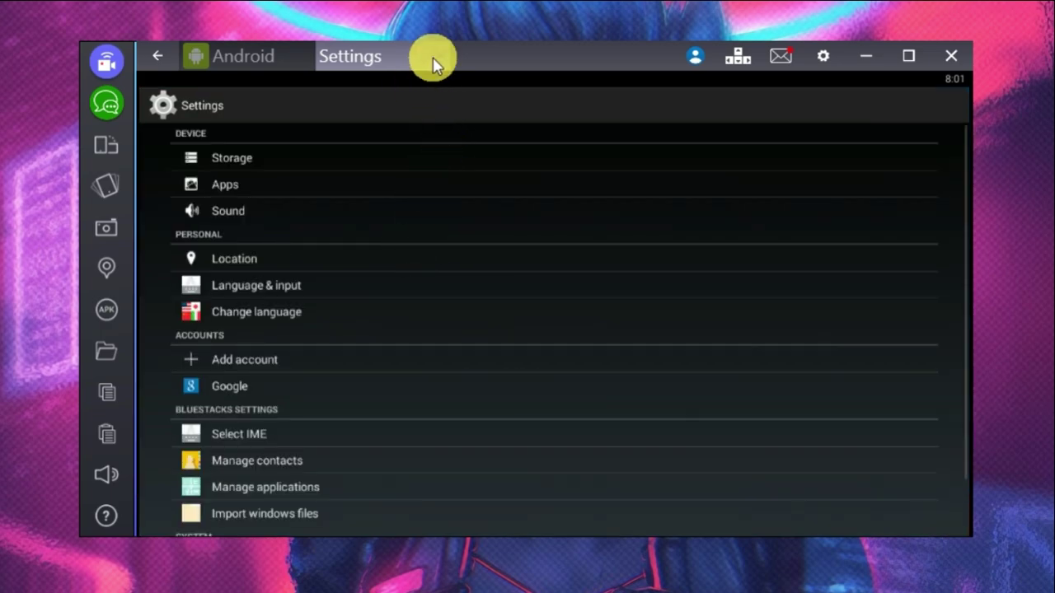
Step: Close the Android Settings tab to return to the home tab
{"action": "left_click", "coordinate": [433, 57]}
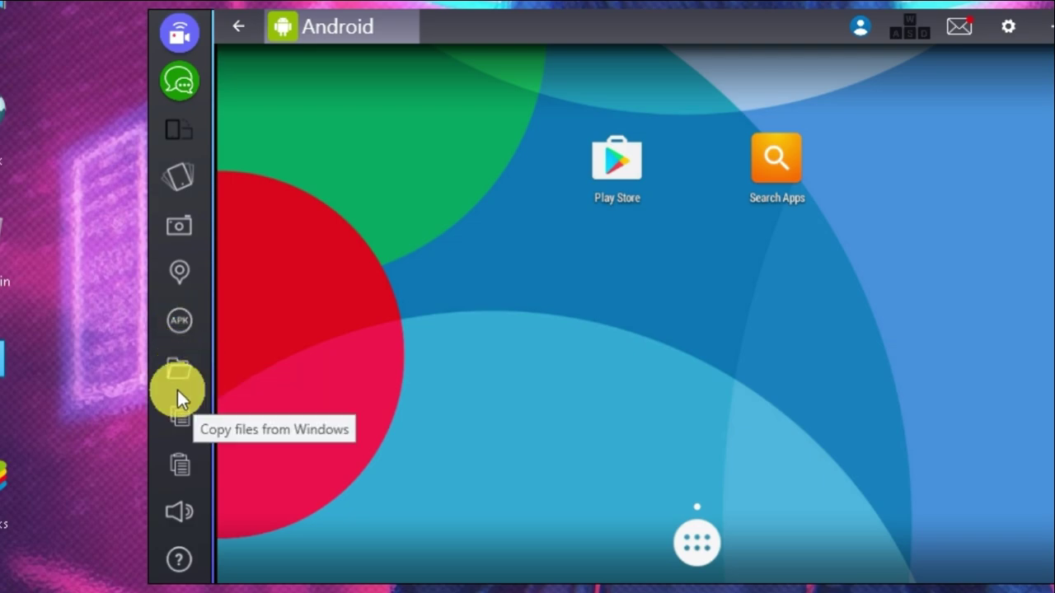
Step: Install the Subway Surf APK from the D:\APPS folder
{"action": "left_click", "coordinate": [177, 324]}
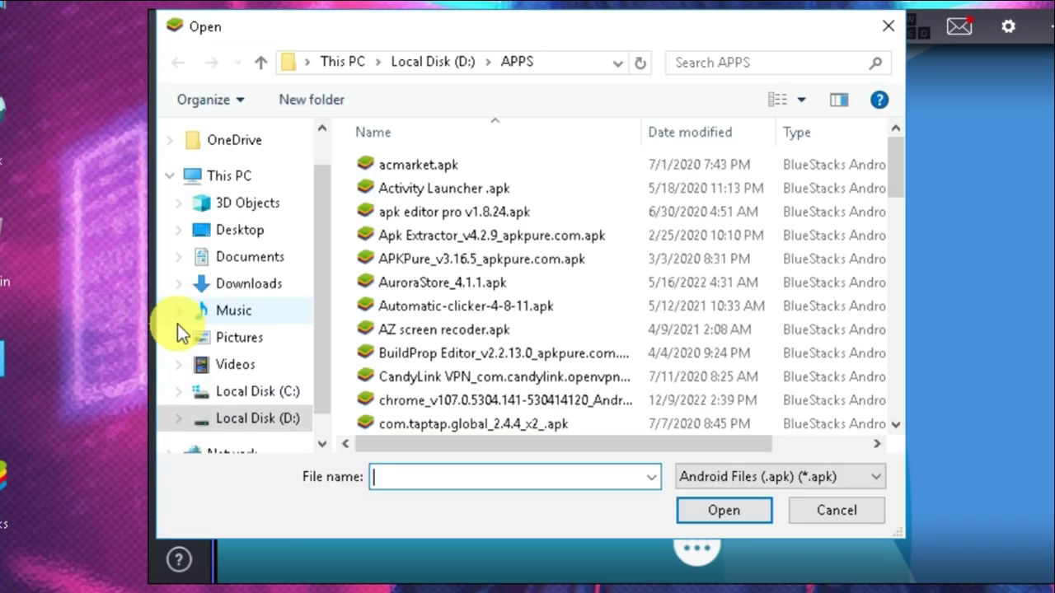
{"action": "left_click", "coordinate": [493, 315]}
{"action": "scroll", "coordinate": [492, 317], "scroll_direction": "down", "scroll_amount": 6}
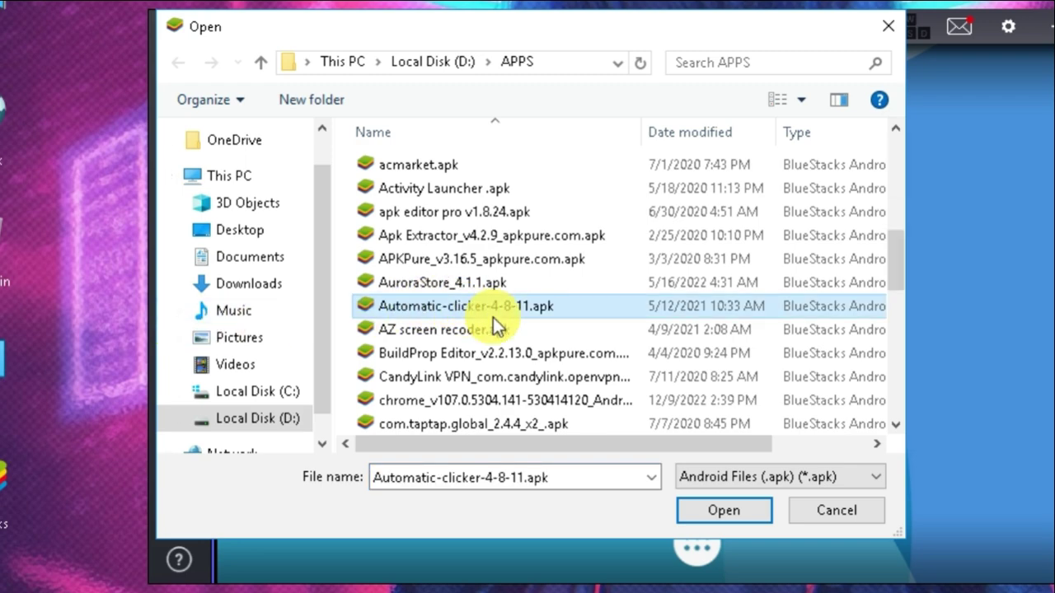
{"action": "left_click", "coordinate": [526, 208]}
{"action": "left_click", "coordinate": [724, 515]}
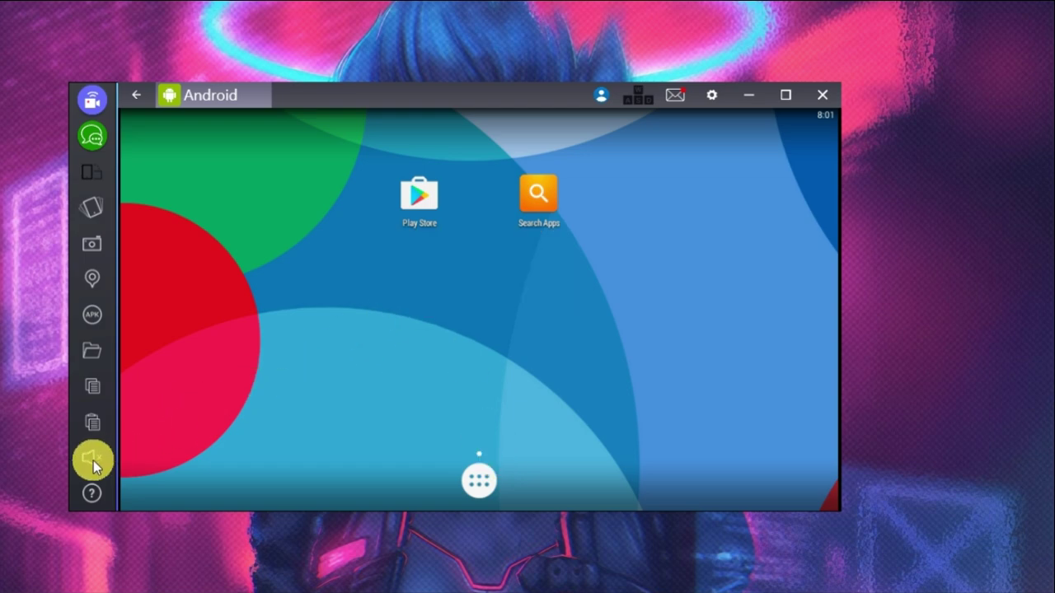
Step: Check the installed apps, then open the Play Store from the home screen
{"action": "left_click", "coordinate": [477, 482]}
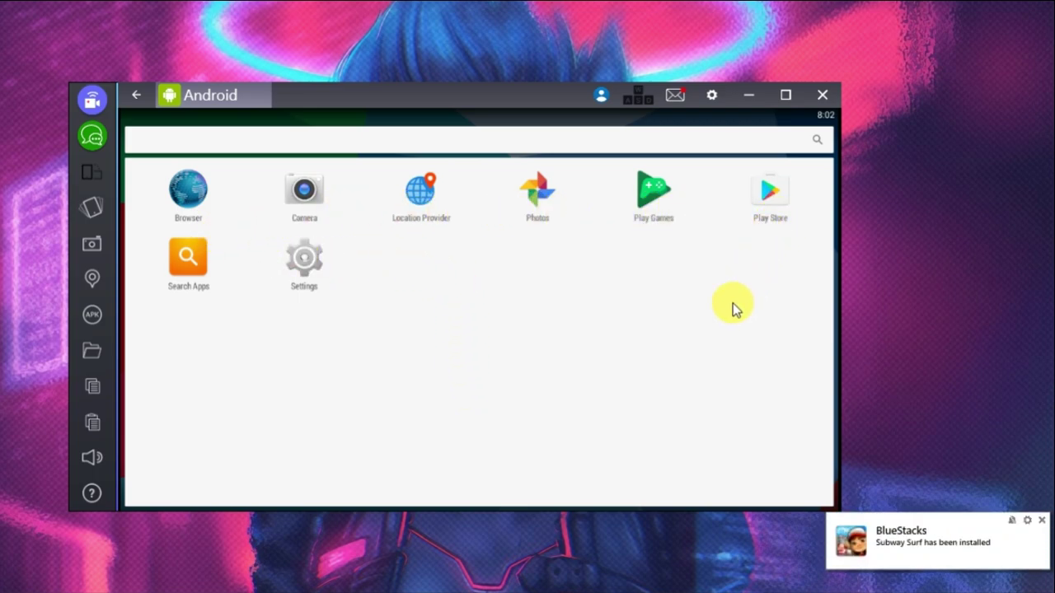
{"action": "left_click", "coordinate": [138, 95]}
{"action": "left_click", "coordinate": [421, 207]}
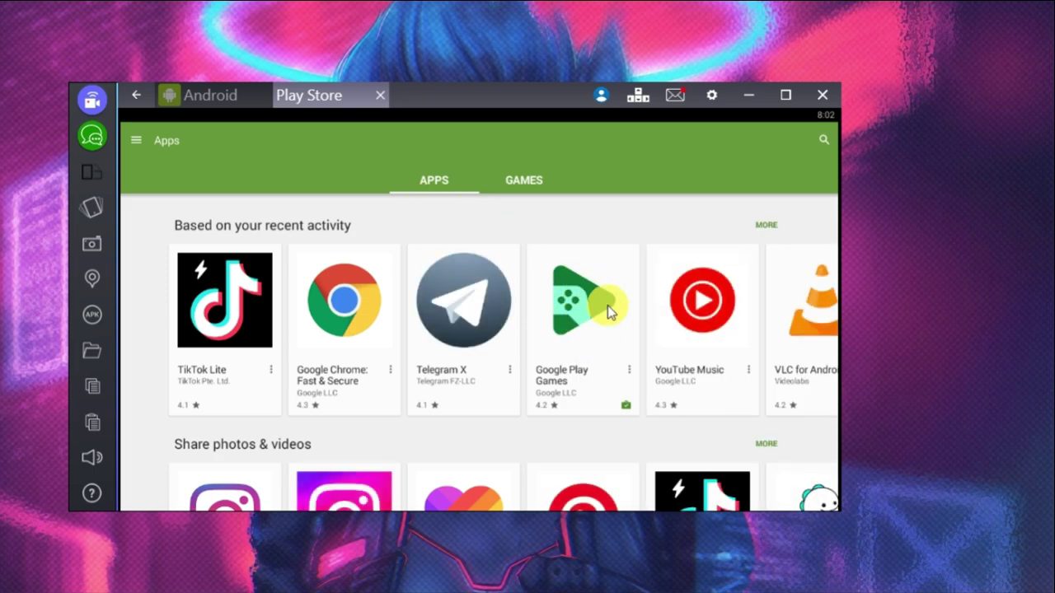
Step: Open the Google Play Games page, then search for and open Free Fire
{"action": "left_click", "coordinate": [579, 345]}
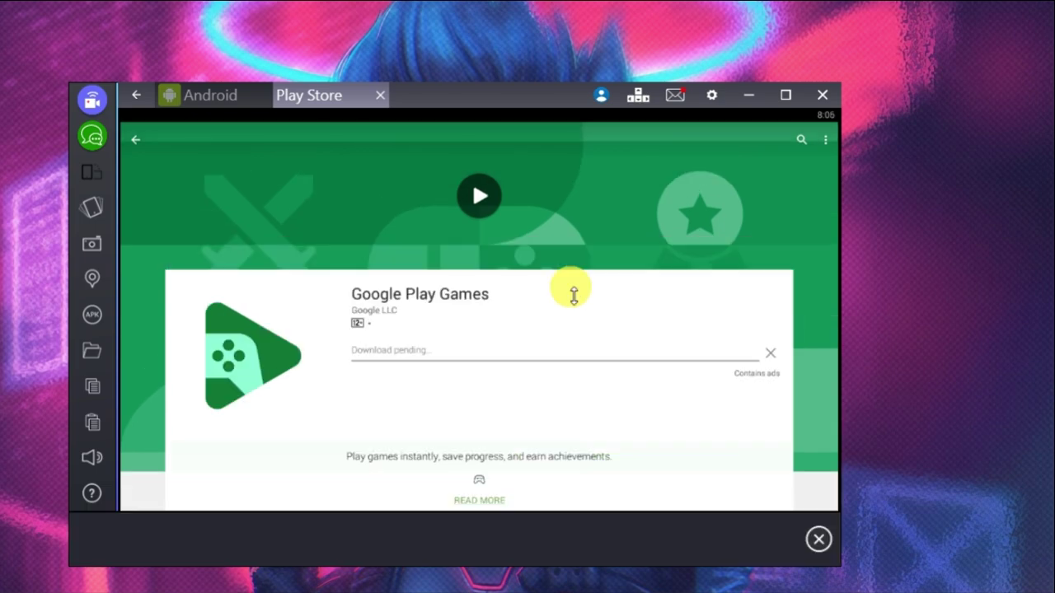
{"action": "left_click", "coordinate": [800, 137]}
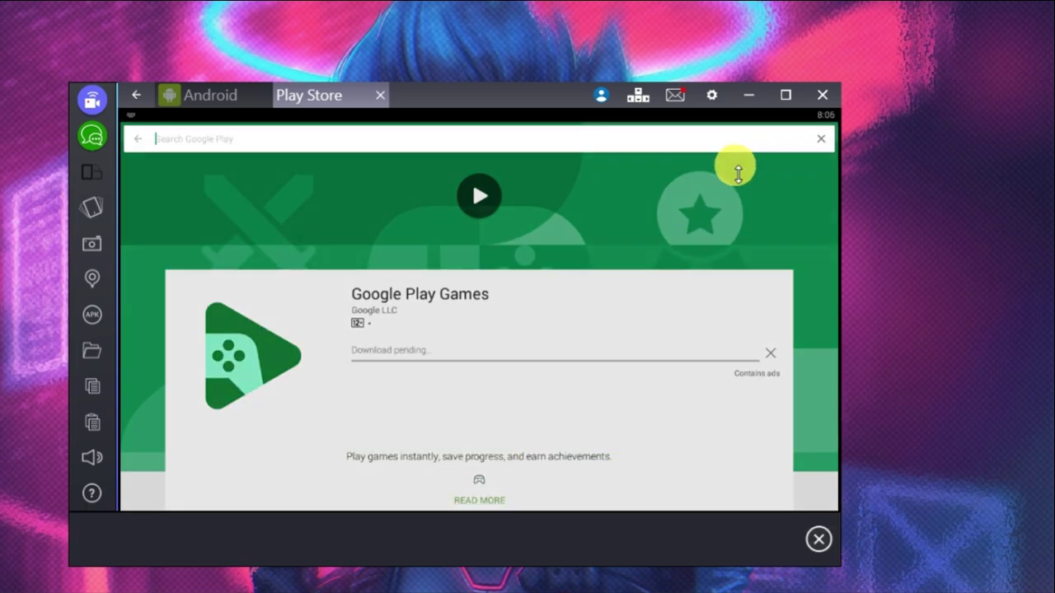
{"action": "type", "text": "free"}
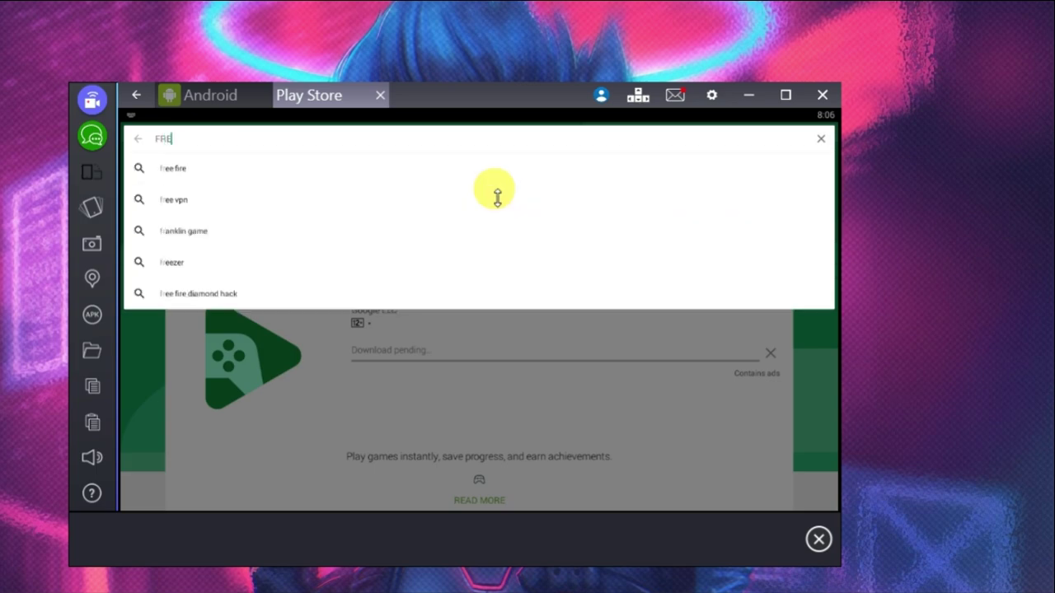
{"action": "left_click", "coordinate": [240, 177]}
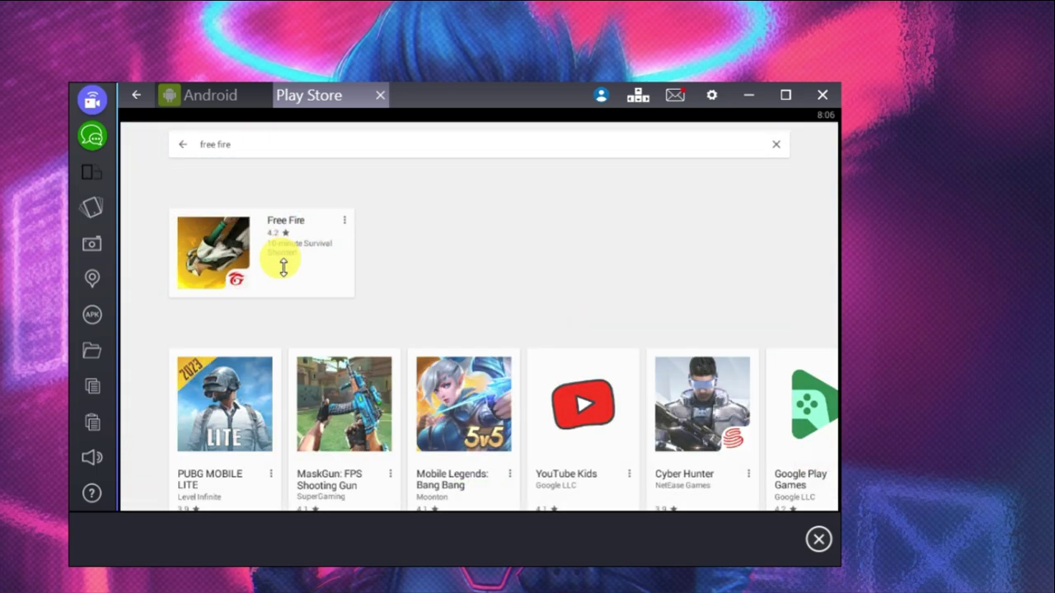
{"action": "left_click", "coordinate": [283, 266]}
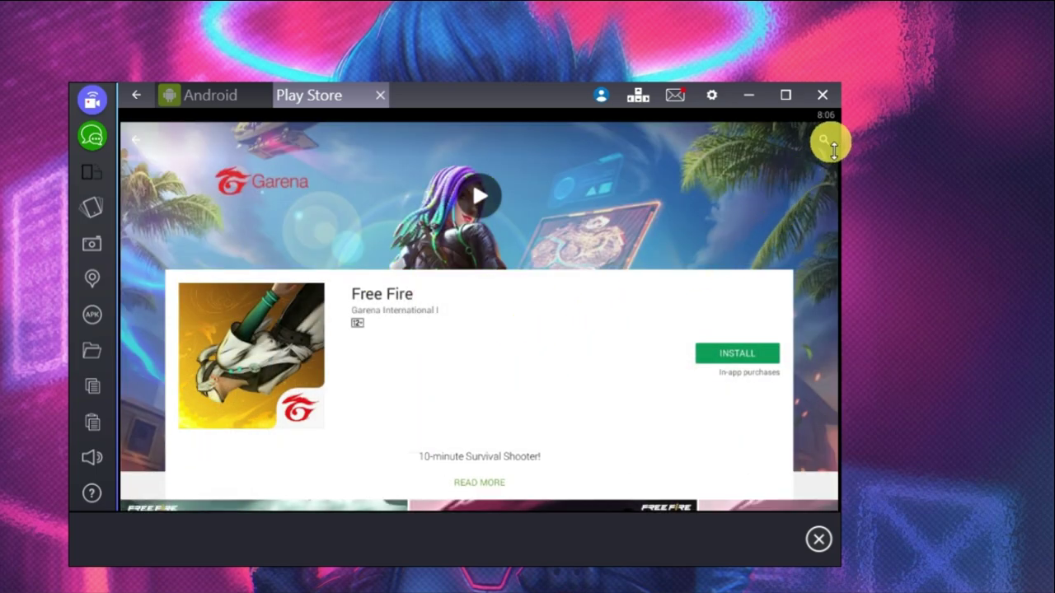
Step: Search for ludo star and start installing Ludo STAR
{"action": "left_click", "coordinate": [825, 144]}
{"action": "type", "text": "l"}
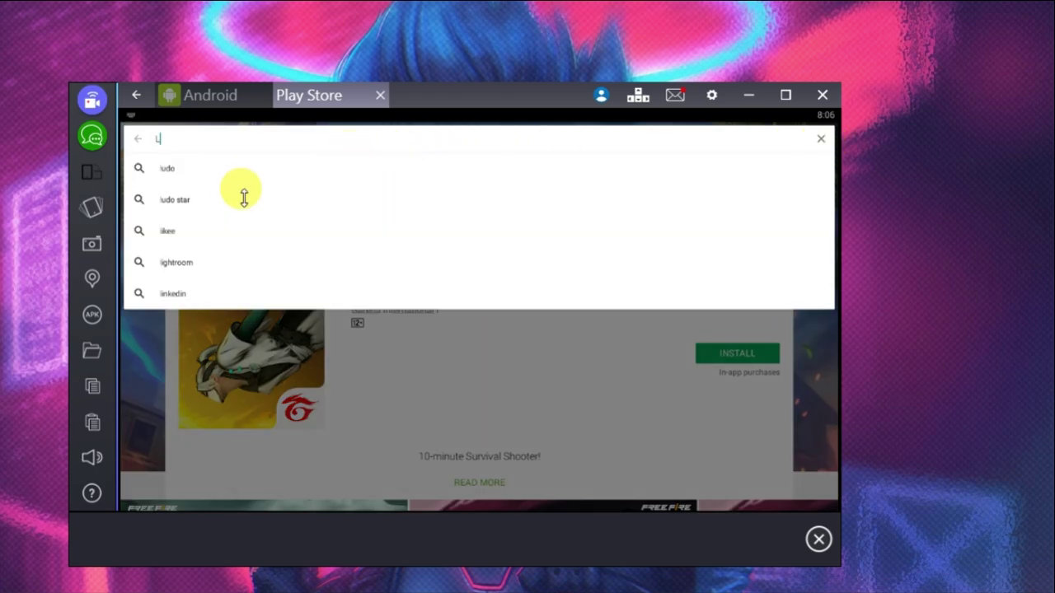
{"action": "left_click", "coordinate": [236, 200]}
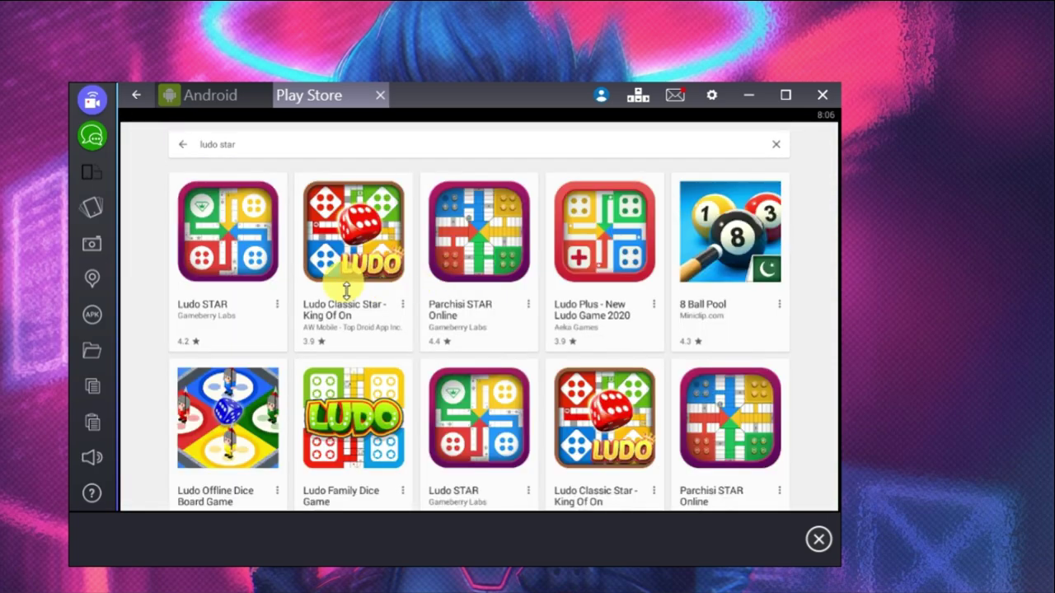
{"action": "left_click", "coordinate": [230, 265]}
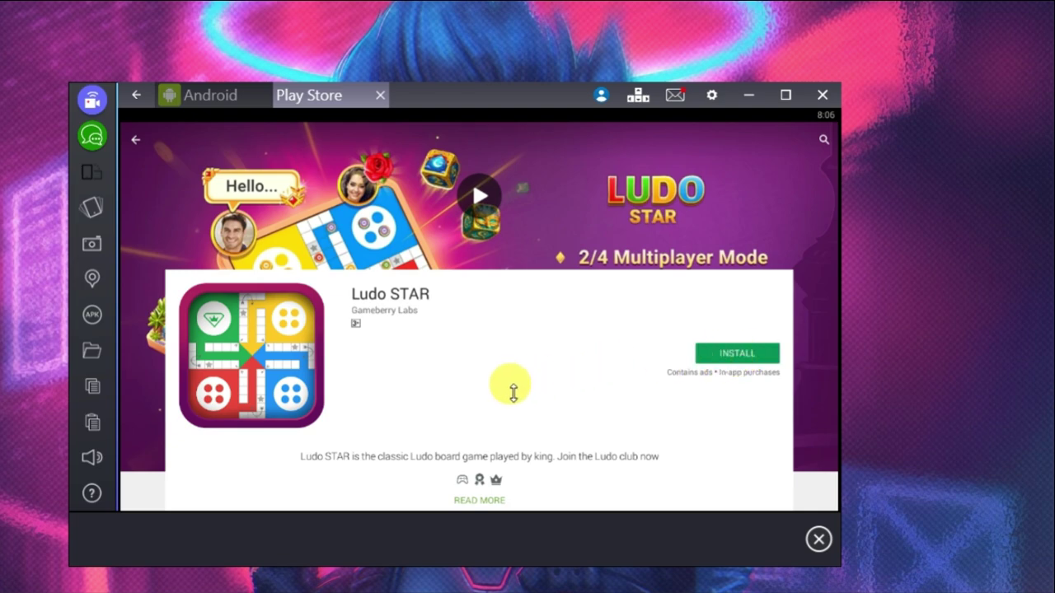
{"action": "left_click", "coordinate": [737, 353]}
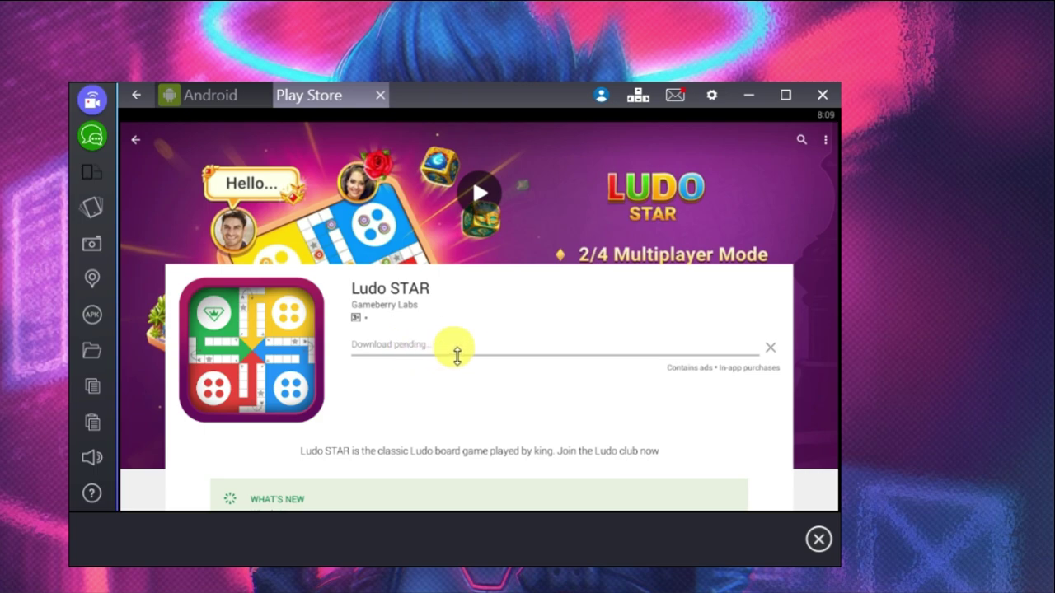
Step: Close BlueStacks, remembering the notification choice, and relaunch it from the desktop
{"action": "left_click", "coordinate": [821, 95]}
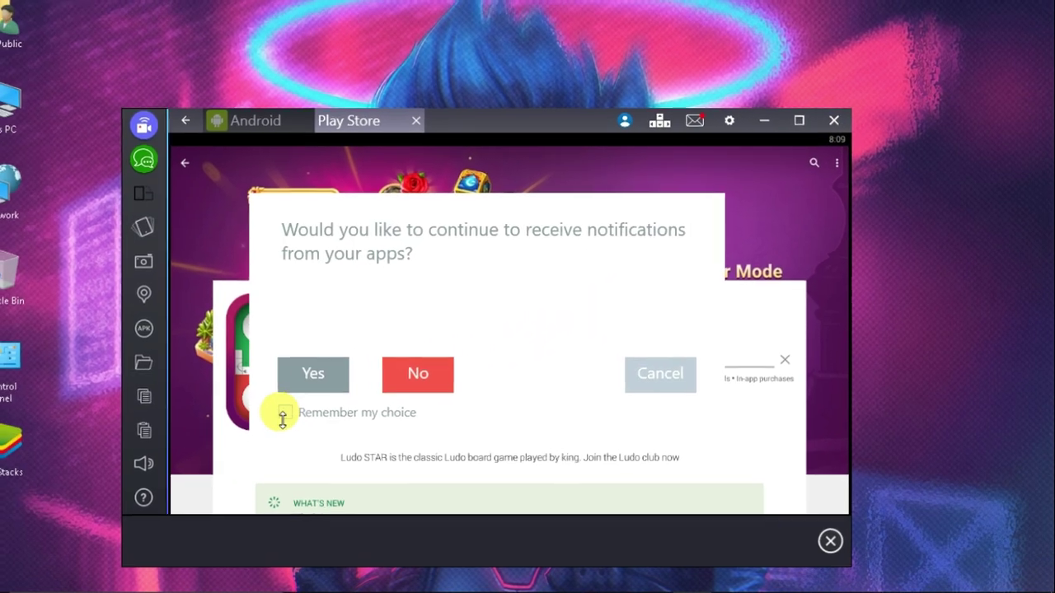
{"action": "left_click", "coordinate": [242, 404]}
{"action": "left_click", "coordinate": [332, 380]}
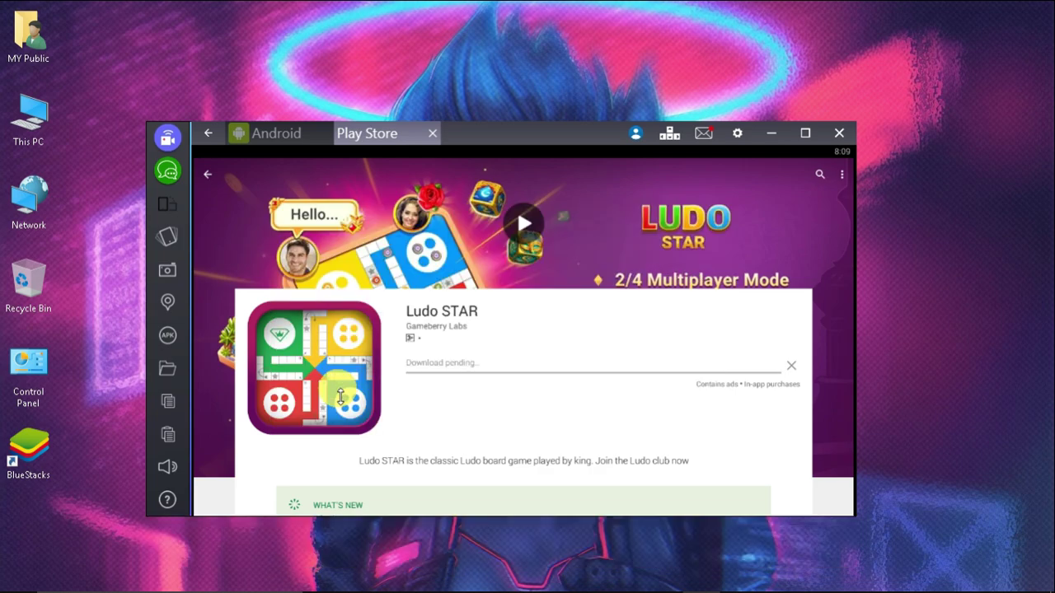
{"action": "double_click", "coordinate": [47, 452]}
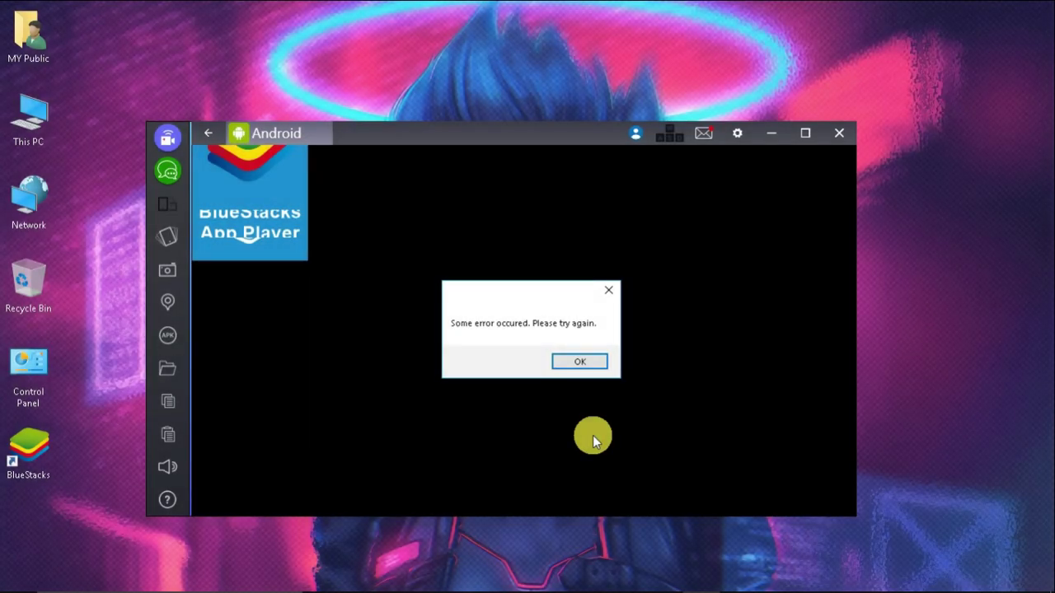
Step: Start the BstHdAndroidSvc service from Task Manager's Services list
{"action": "right_click", "coordinate": [805, 577]}
{"action": "left_click", "coordinate": [828, 512]}
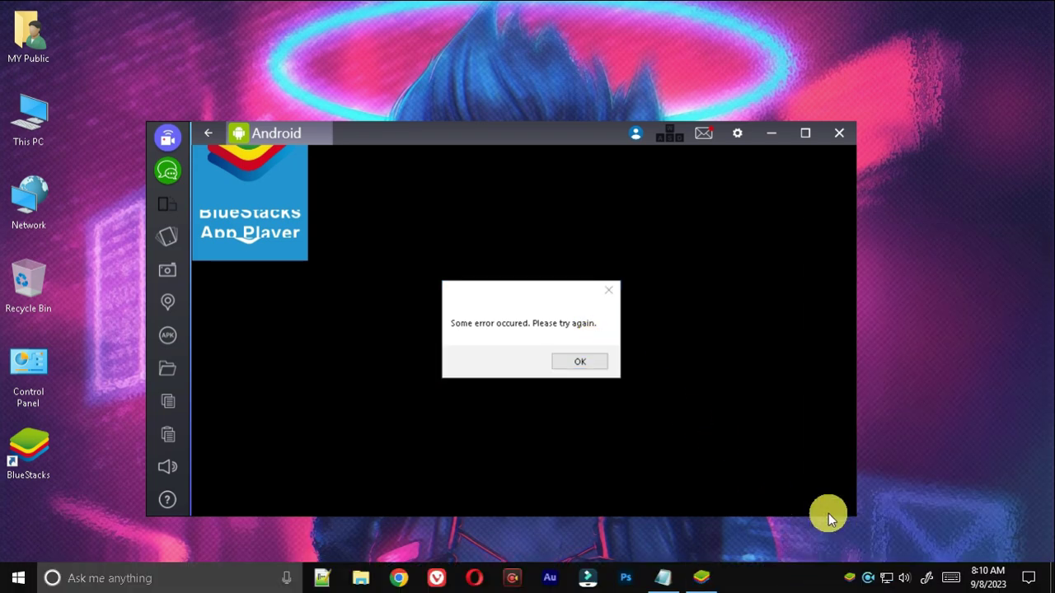
{"action": "left_click", "coordinate": [834, 87]}
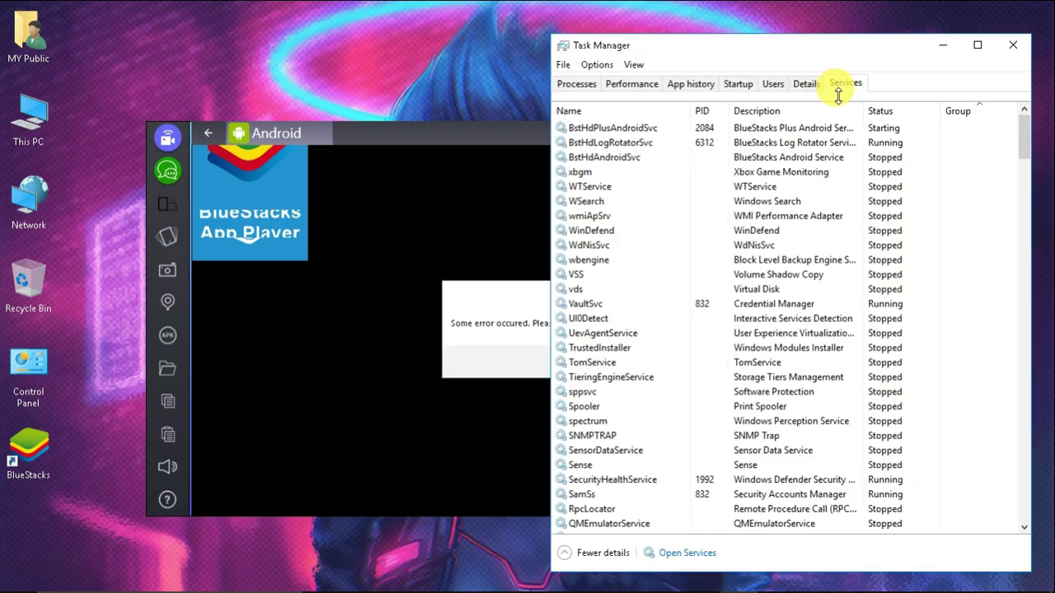
{"action": "left_click", "coordinate": [618, 155]}
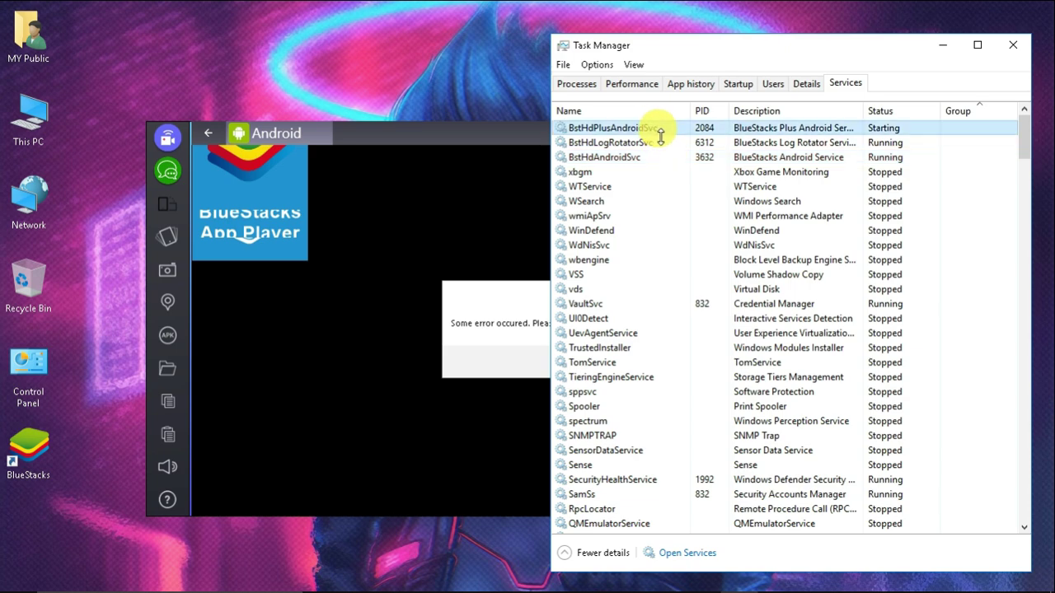
{"action": "right_click", "coordinate": [628, 143]}
Step: Close Task Manager and BlueStacks, dismiss the error, and relaunch BlueStacks
{"action": "left_click", "coordinate": [1019, 51]}
{"action": "left_click", "coordinate": [838, 131]}
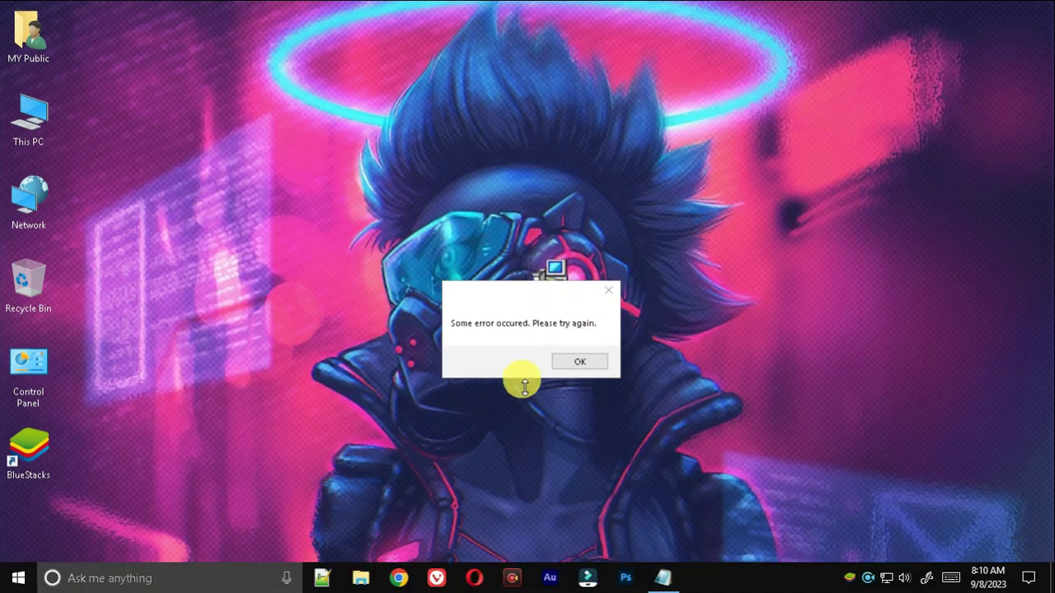
{"action": "left_click", "coordinate": [574, 361]}
{"action": "double_click", "coordinate": [53, 467]}
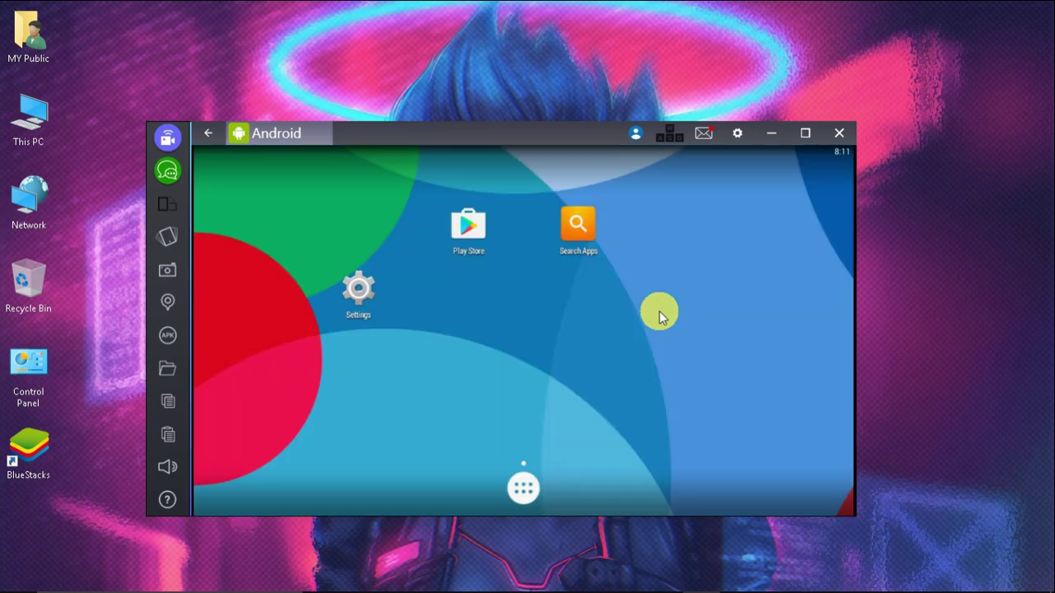
Step: Search the Play Store for 'ludo star' and install Ludo STAR
{"action": "left_click", "coordinate": [513, 491]}
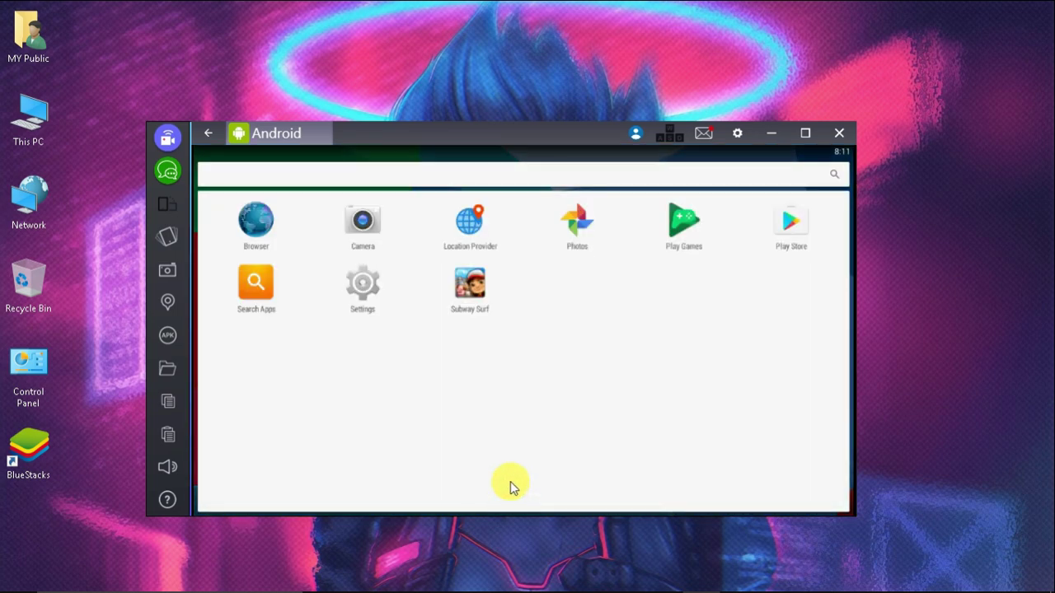
{"action": "left_click", "coordinate": [786, 227]}
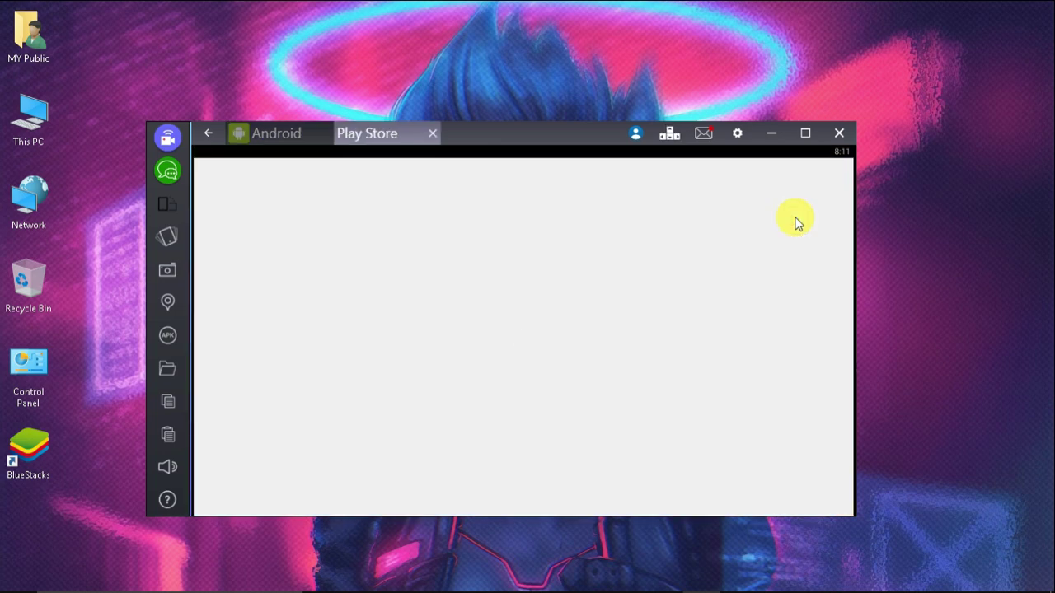
{"action": "left_click", "coordinate": [651, 337]}
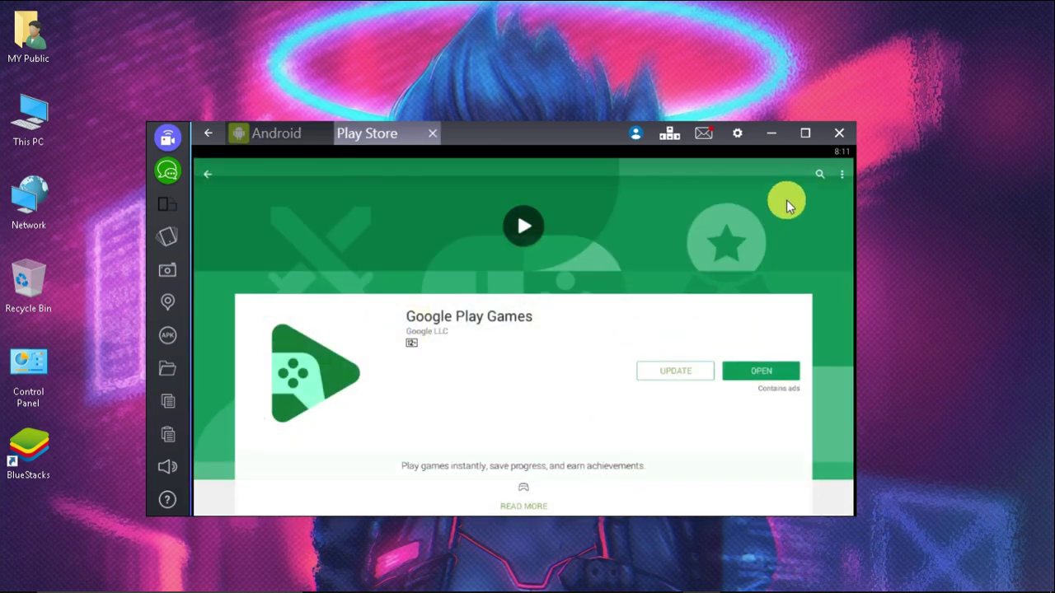
{"action": "left_click", "coordinate": [820, 174]}
{"action": "left_click", "coordinate": [393, 205]}
{"action": "left_click", "coordinate": [328, 260]}
{"action": "left_click", "coordinate": [761, 371]}
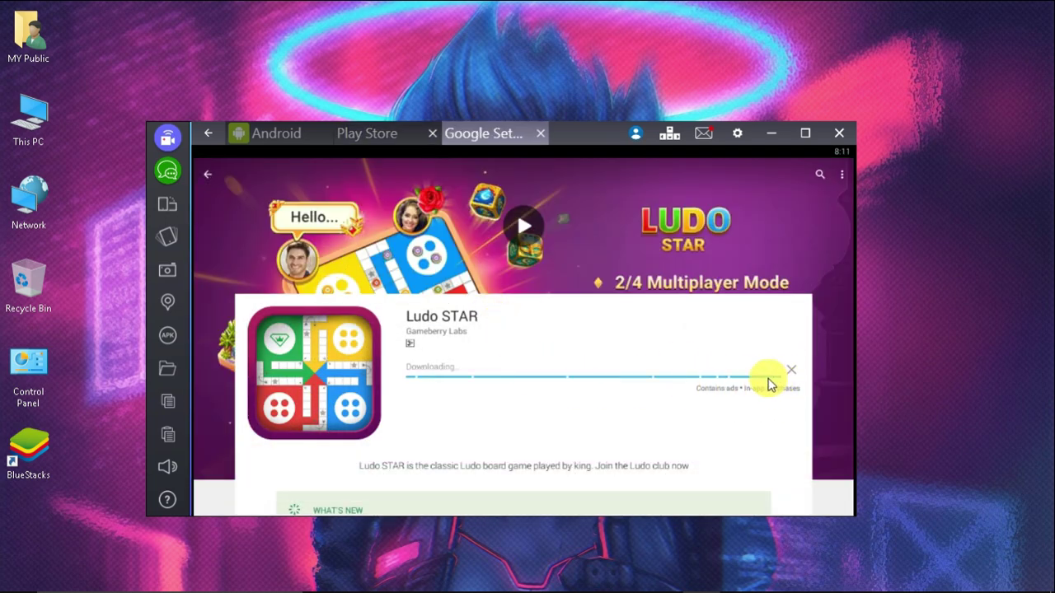
{"action": "scroll", "coordinate": [530, 277], "scroll_direction": "down", "scroll_amount": 5}
{"action": "scroll", "coordinate": [553, 353], "scroll_direction": "up", "scroll_amount": 4}
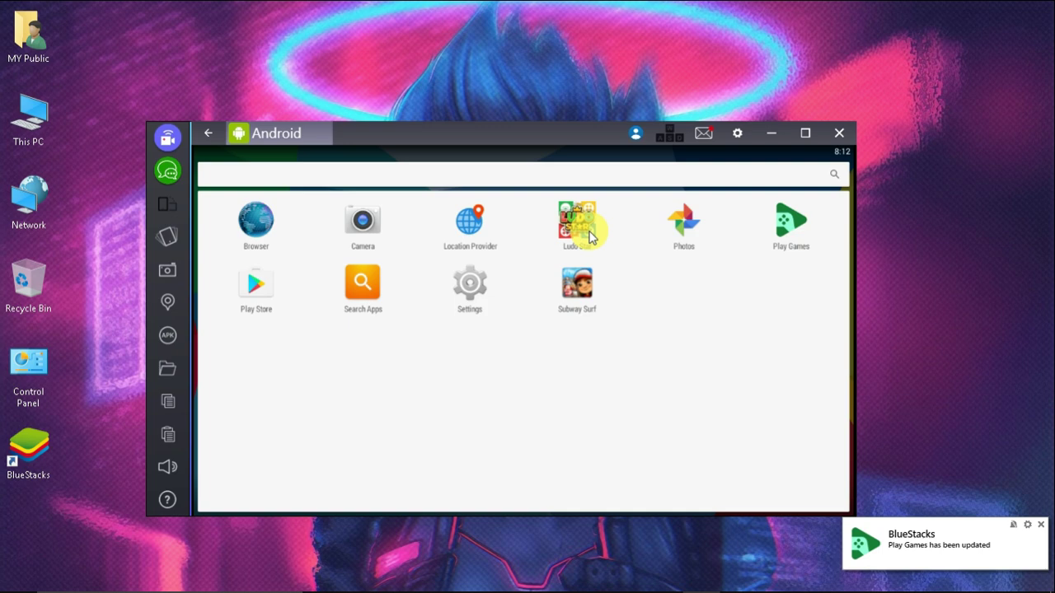
Step: Launch Ludo Star, exit the key-mapping editor with Don't Save, and close its tab
{"action": "left_click", "coordinate": [586, 231]}
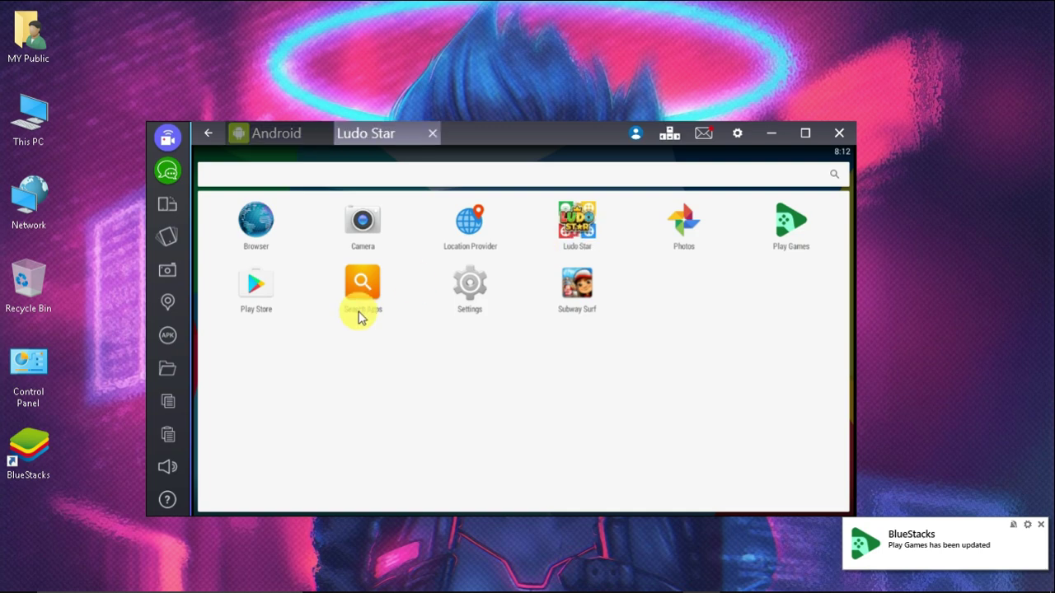
{"action": "left_click", "coordinate": [581, 226]}
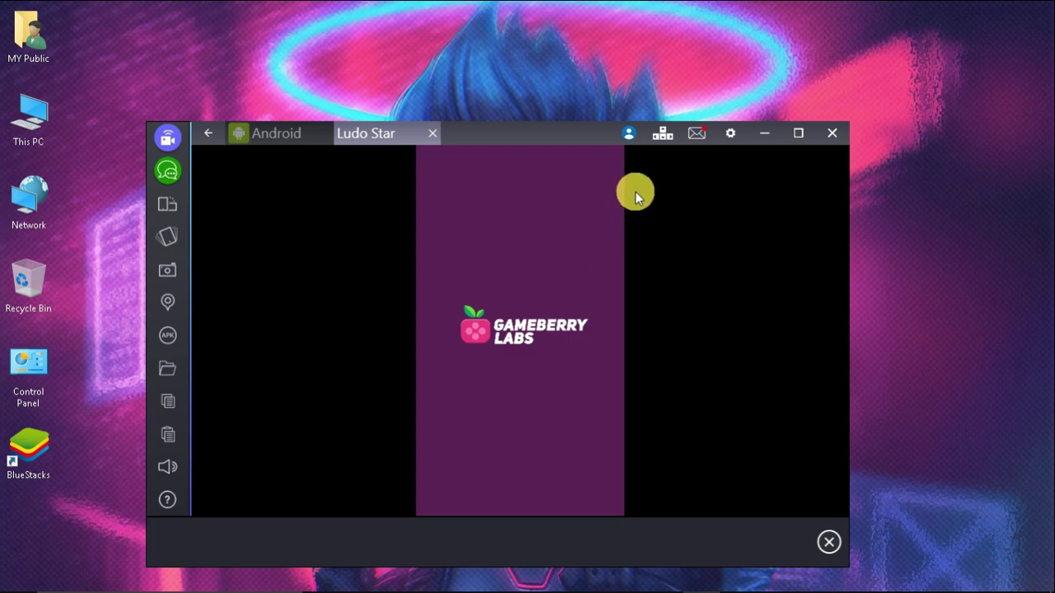
{"action": "left_click", "coordinate": [651, 140]}
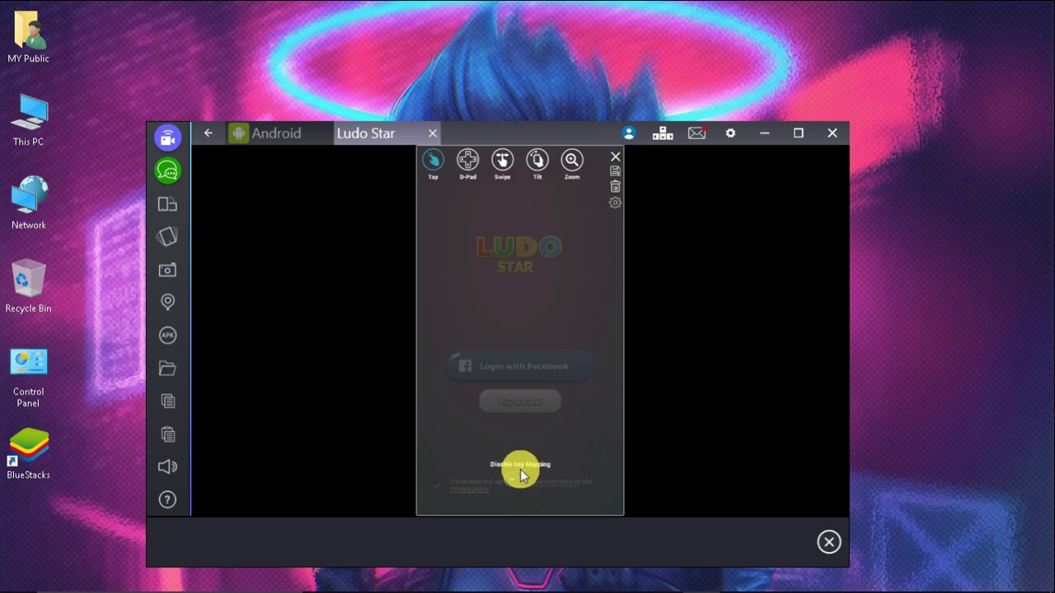
{"action": "left_click", "coordinate": [614, 156]}
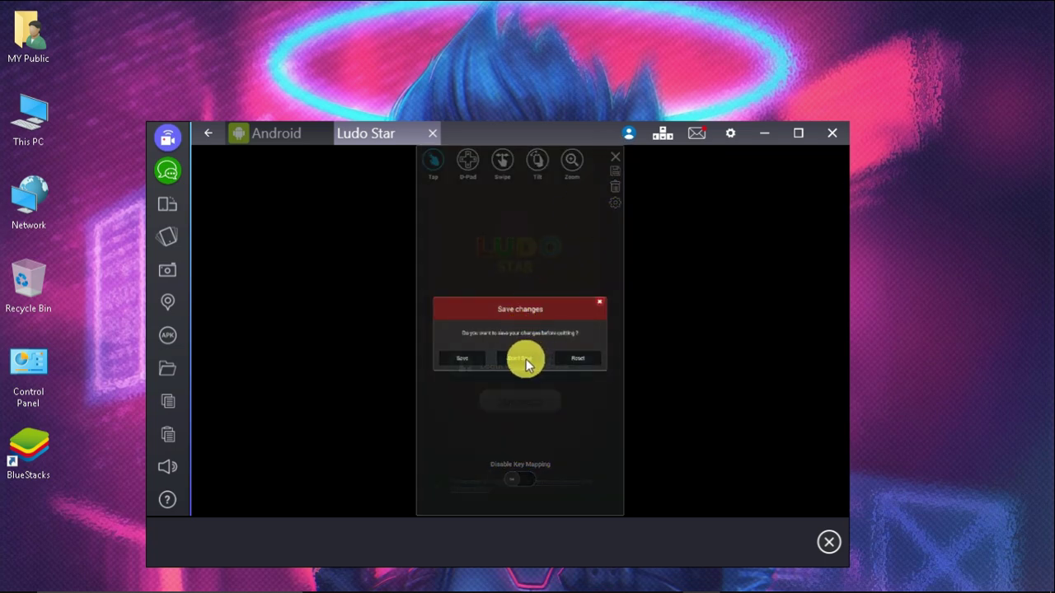
{"action": "left_click", "coordinate": [527, 359]}
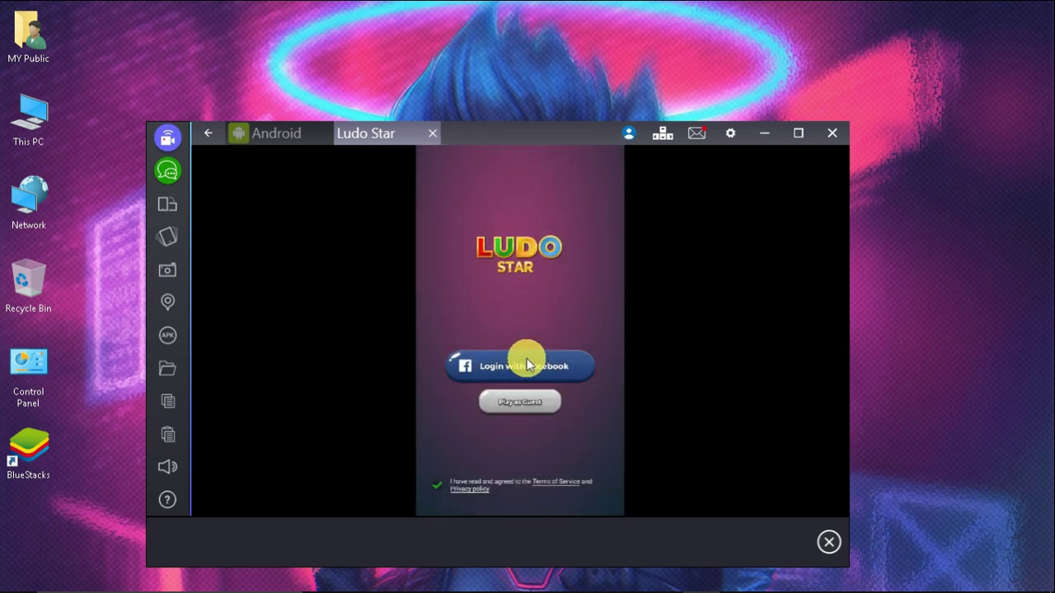
{"action": "left_click", "coordinate": [433, 133]}
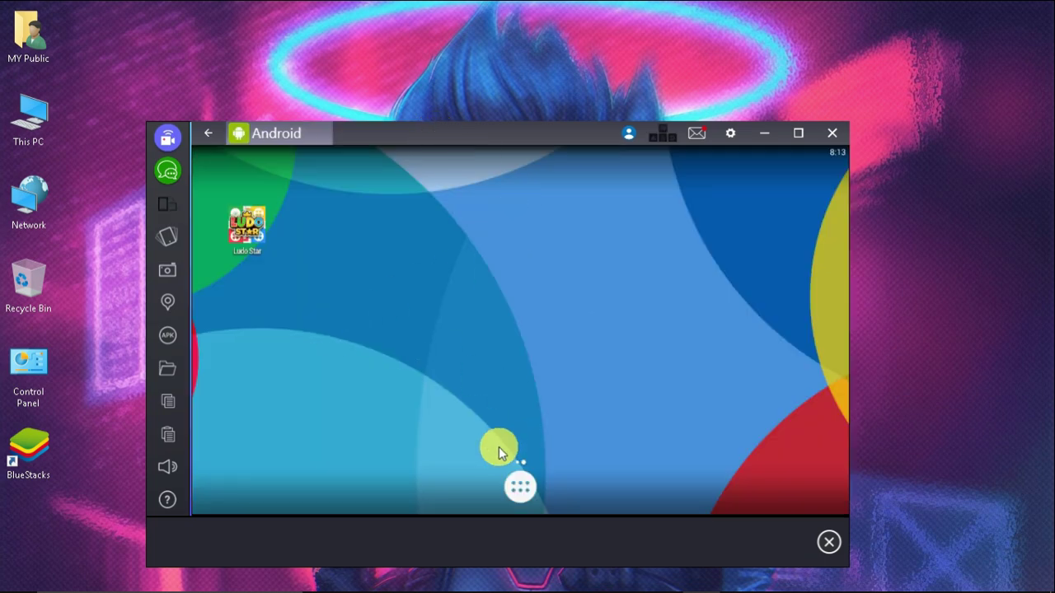
Step: Launch Subway Surf, dismiss the key controls overview, and go full screen with F11
{"action": "left_click", "coordinate": [520, 486]}
{"action": "left_click", "coordinate": [573, 288]}
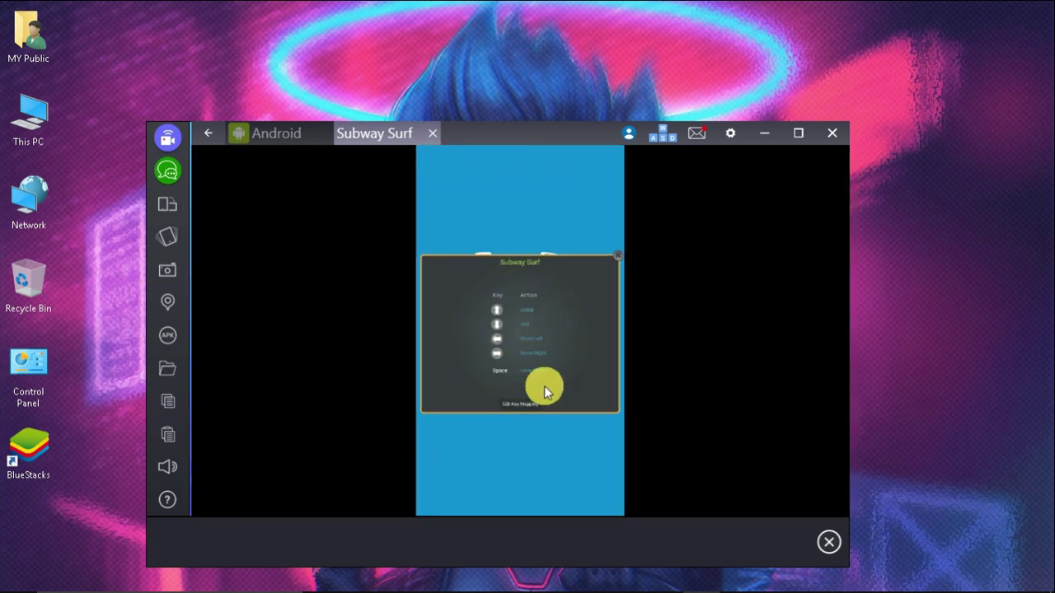
{"action": "left_click", "coordinate": [617, 256]}
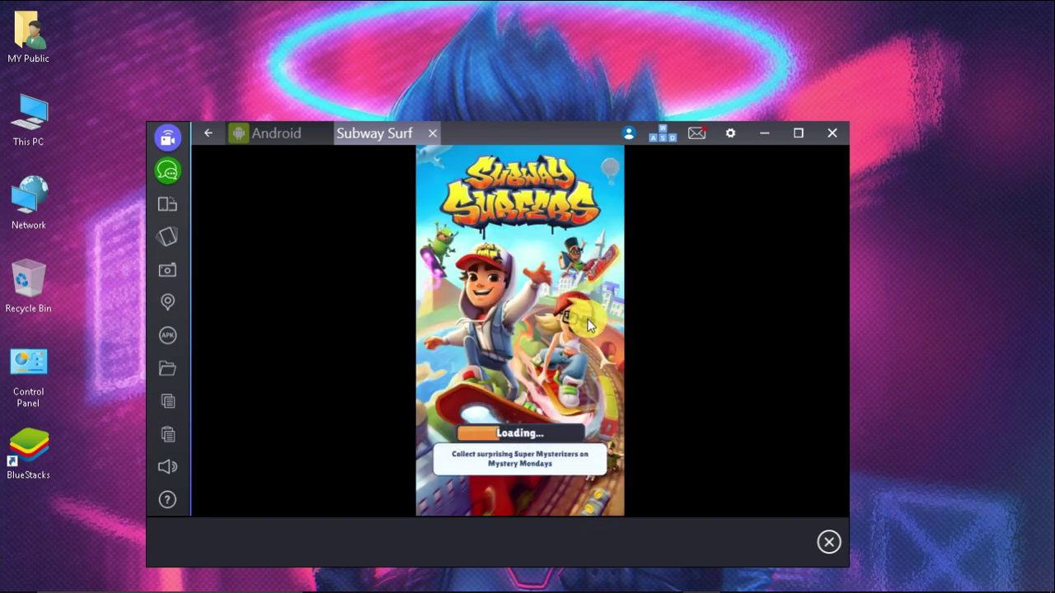
{"action": "key", "text": "F11"}
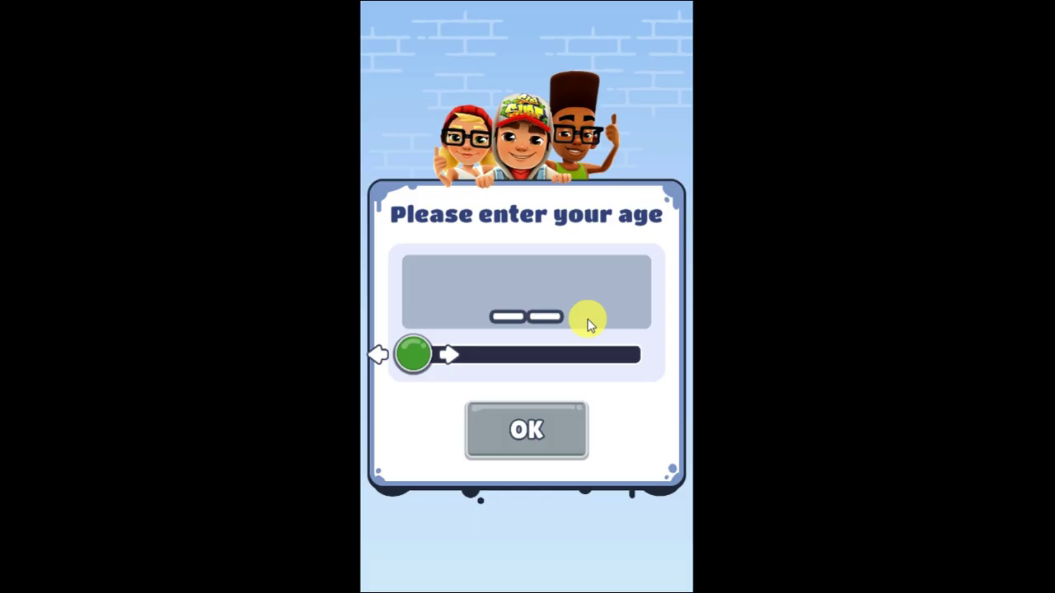
Step: Set the age to 65+ and accept the data and ad prompts
{"action": "left_click_drag", "start_coordinate": [473, 357], "coordinate": [634, 356]}
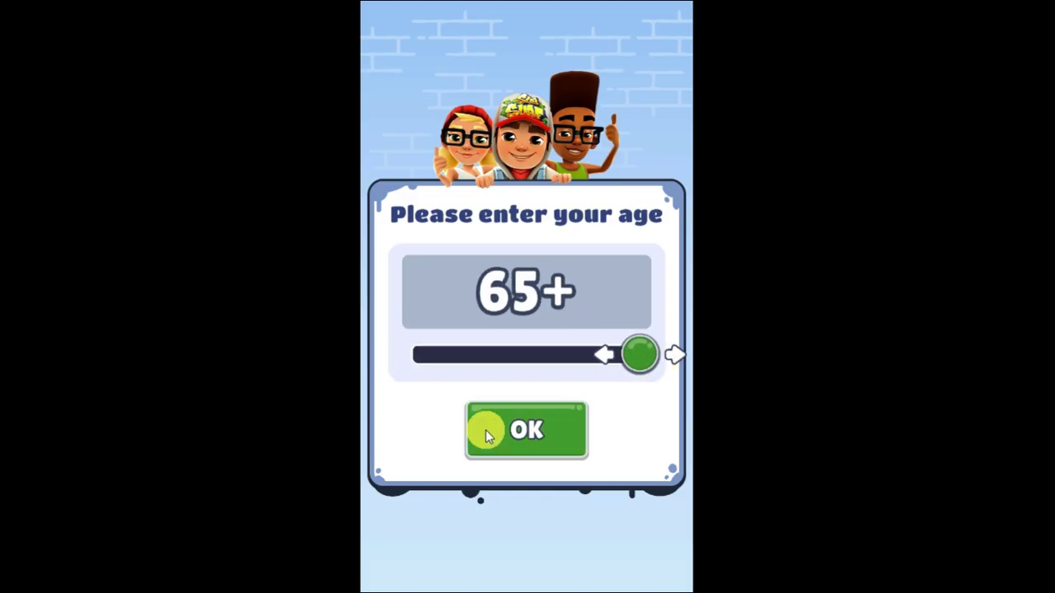
{"action": "left_click", "coordinate": [487, 430]}
{"action": "left_click", "coordinate": [499, 438]}
{"action": "left_click", "coordinate": [539, 472]}
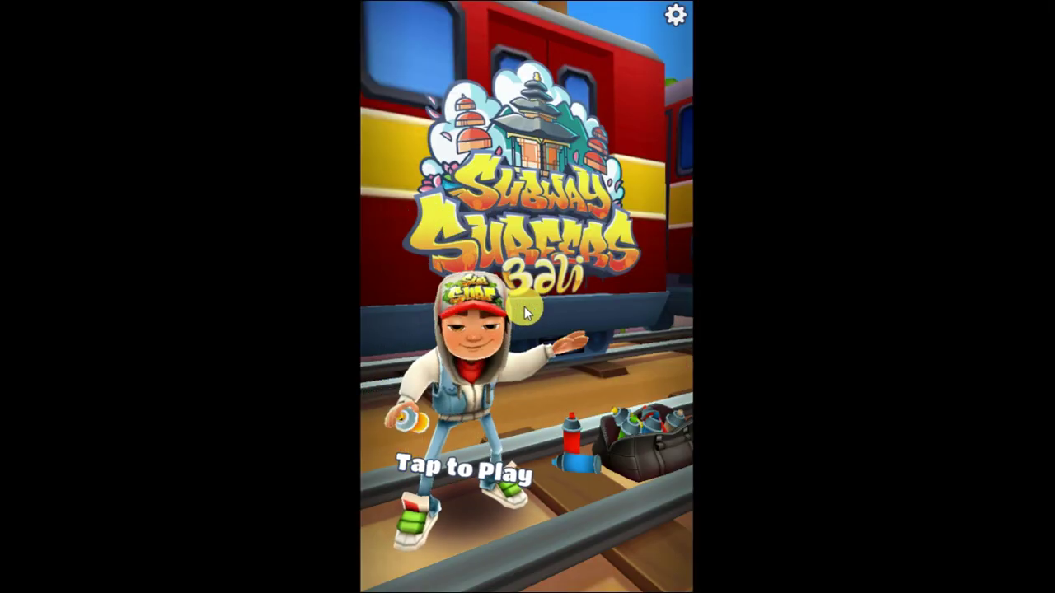
Step: Start a run and swipe up four times to jump the runner over barriers
{"action": "left_click", "coordinate": [459, 442]}
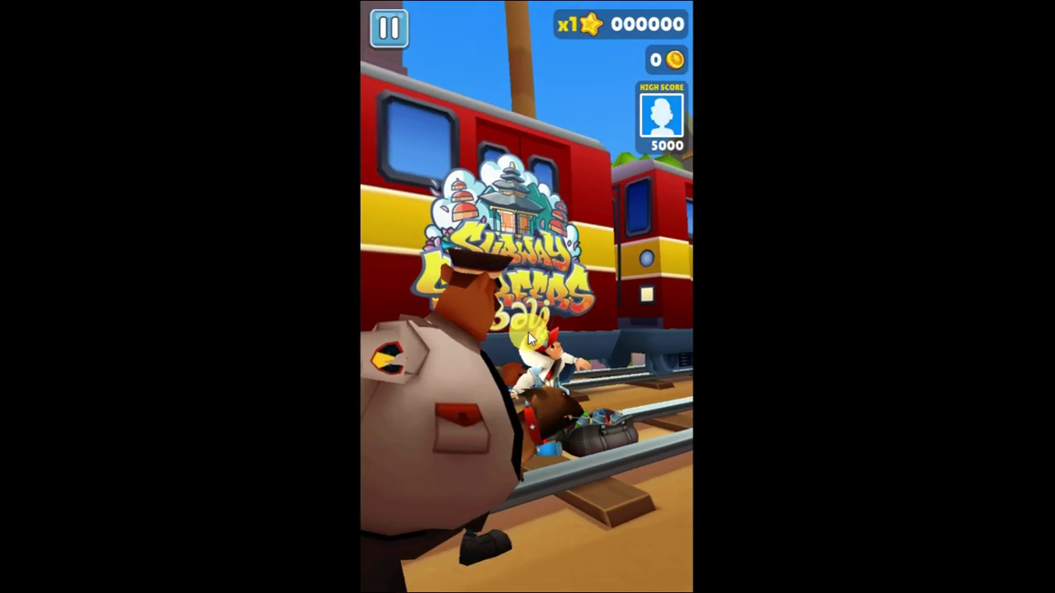
{"action": "left_click_drag", "start_coordinate": [534, 350], "coordinate": [542, 207]}
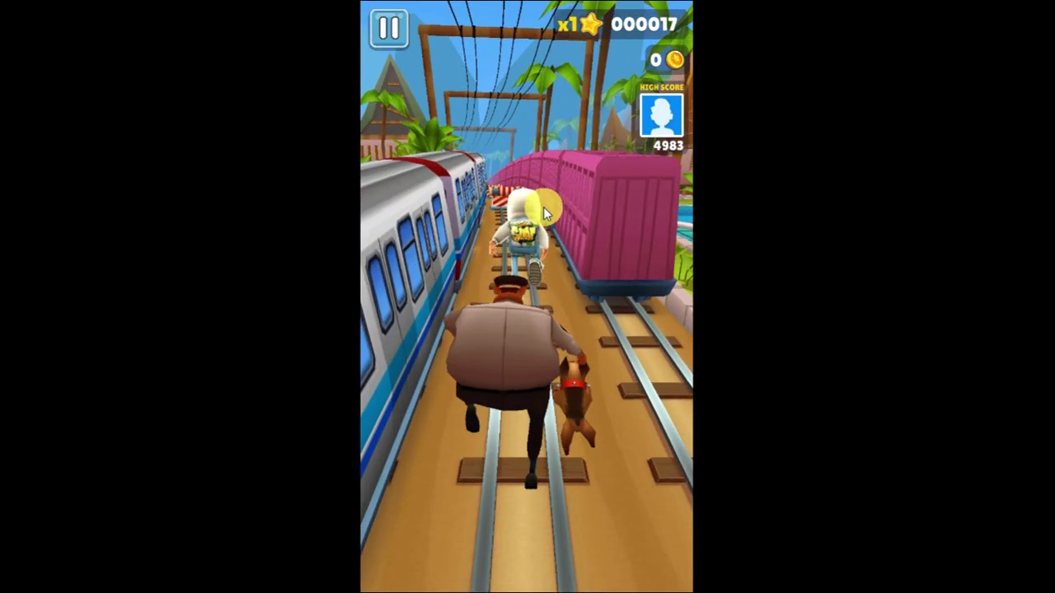
{"action": "left_click_drag", "start_coordinate": [564, 328], "coordinate": [565, 219]}
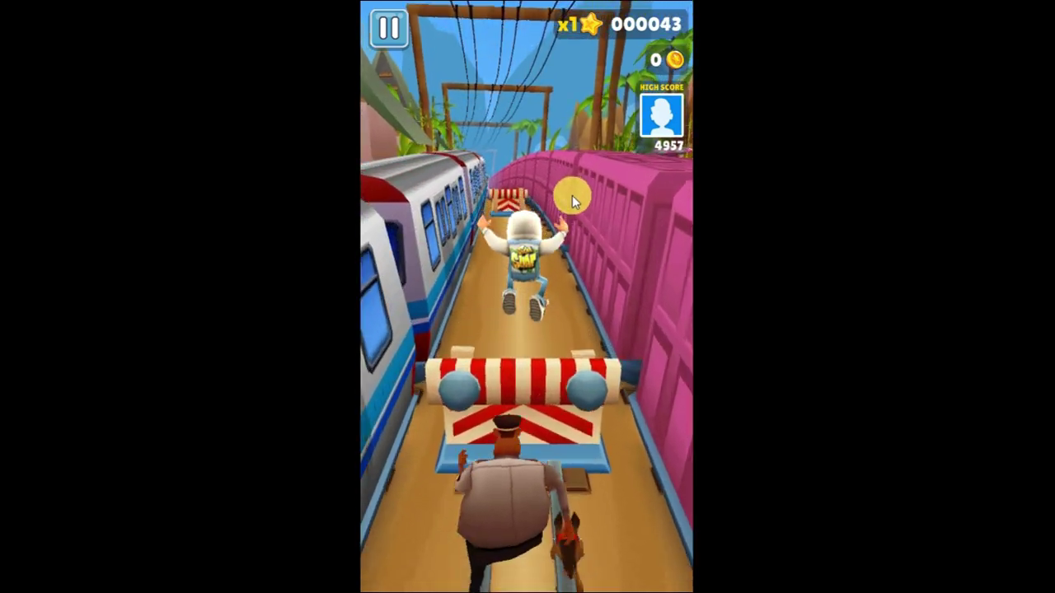
{"action": "left_click_drag", "start_coordinate": [551, 387], "coordinate": [553, 207]}
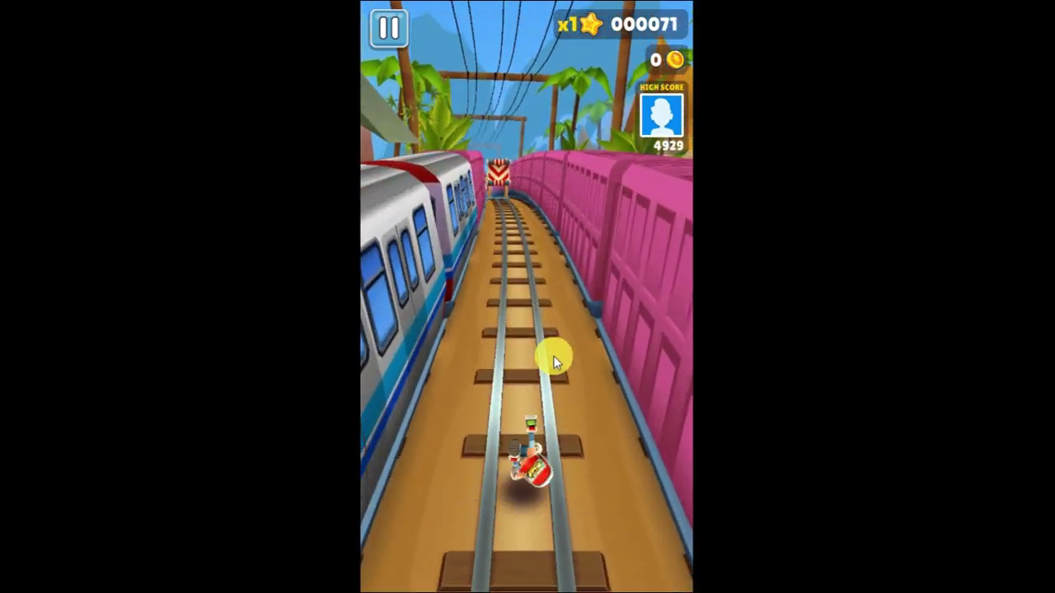
{"action": "left_click_drag", "start_coordinate": [565, 372], "coordinate": [585, 237]}
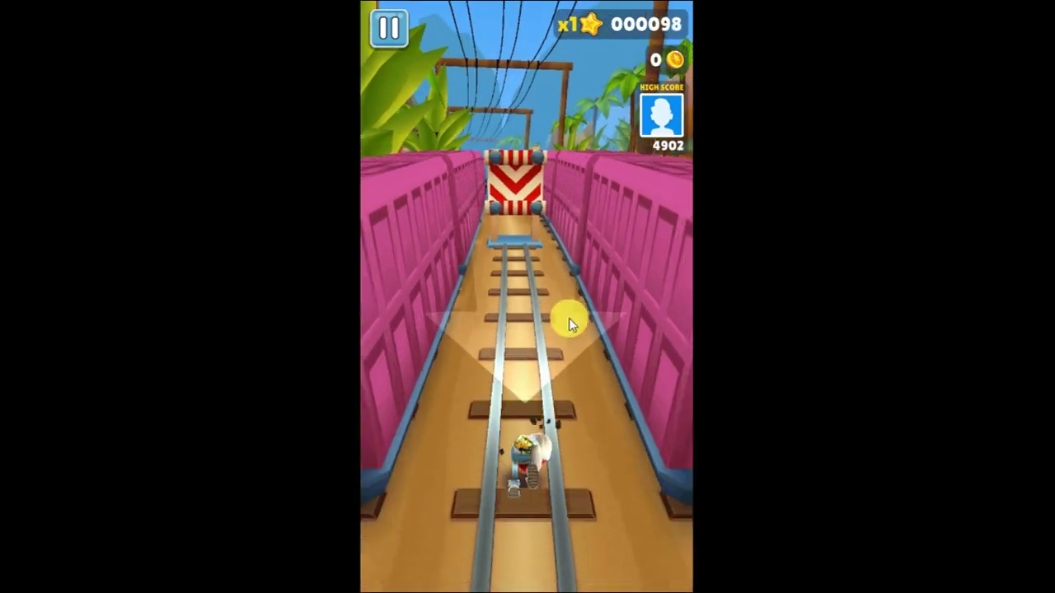